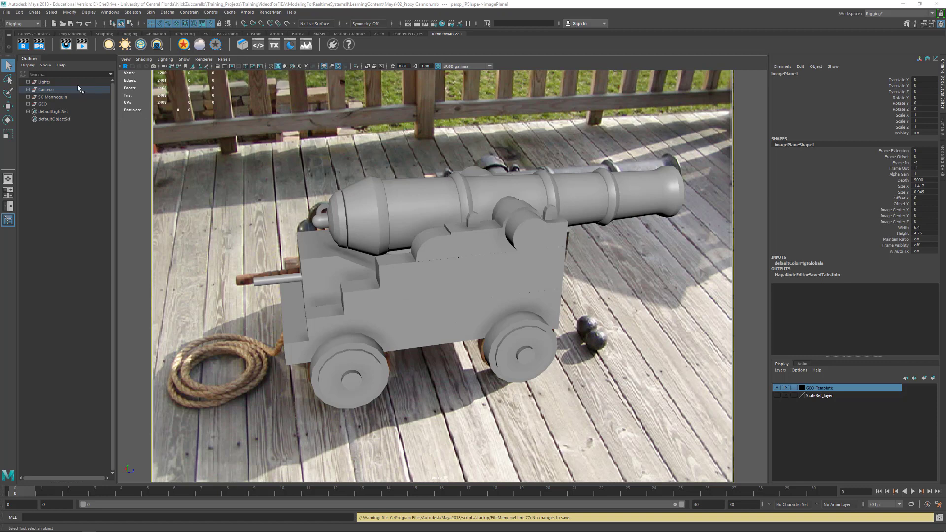
Open and dismiss the Open Scene dialog, then bring the File menu back up toward Set Project
left_click(7, 11)
left_click(27, 32)
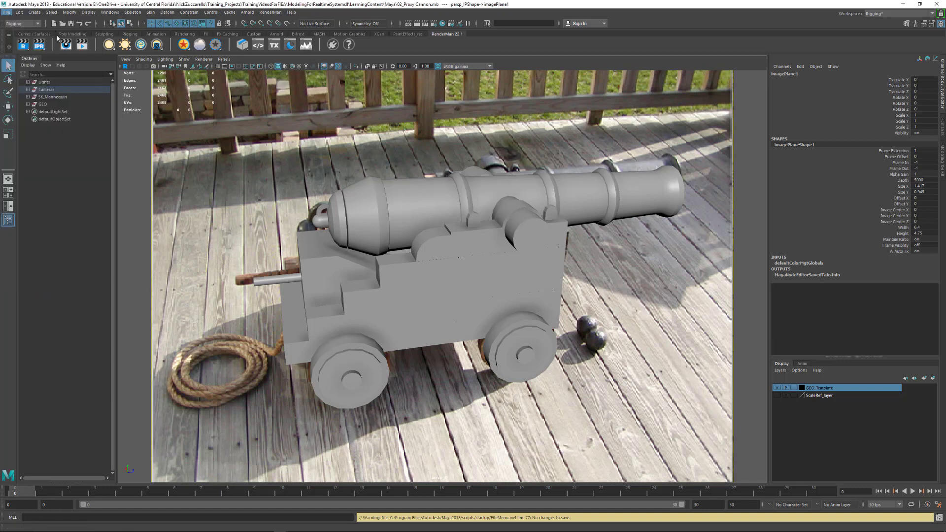
left_click(722, 127)
left_click(7, 12)
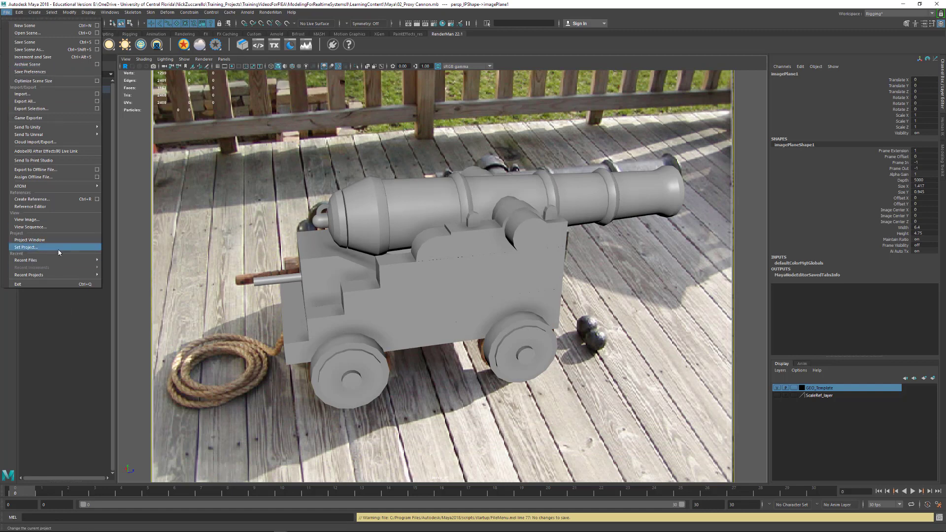
Set the Maya project to ModelingForRealtimeSystemsII
left_click(47, 32)
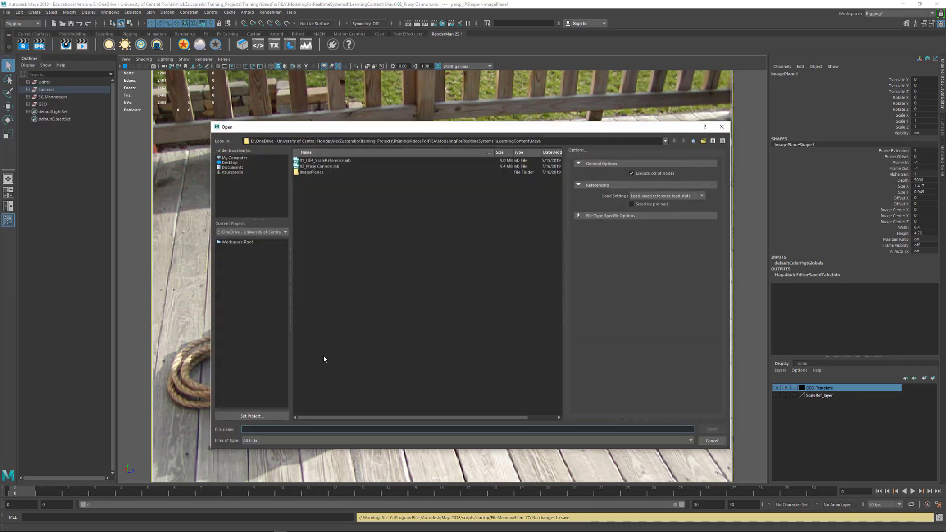
left_click(259, 416)
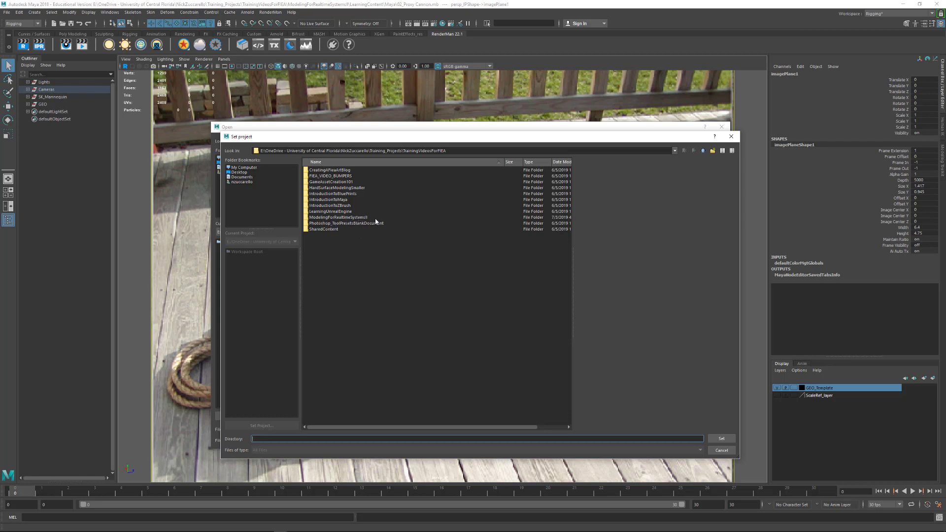
left_click(354, 217)
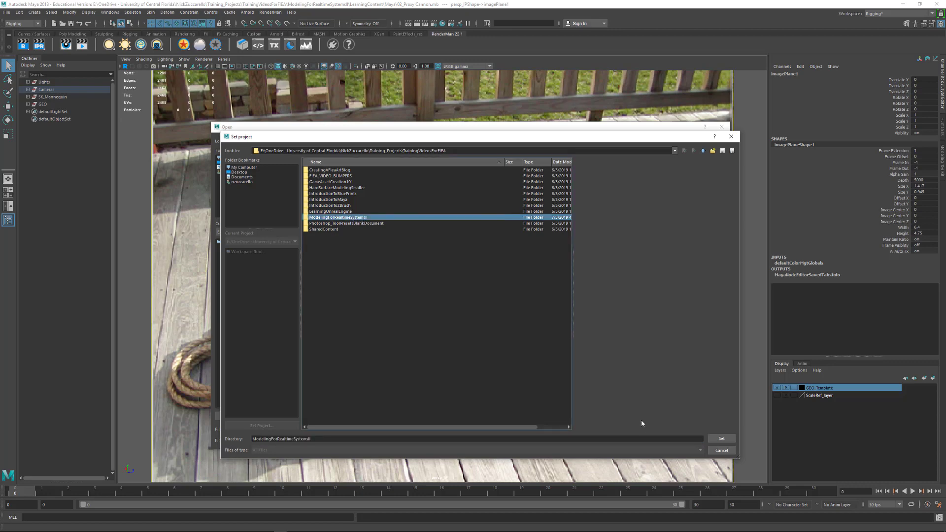
left_click(718, 442)
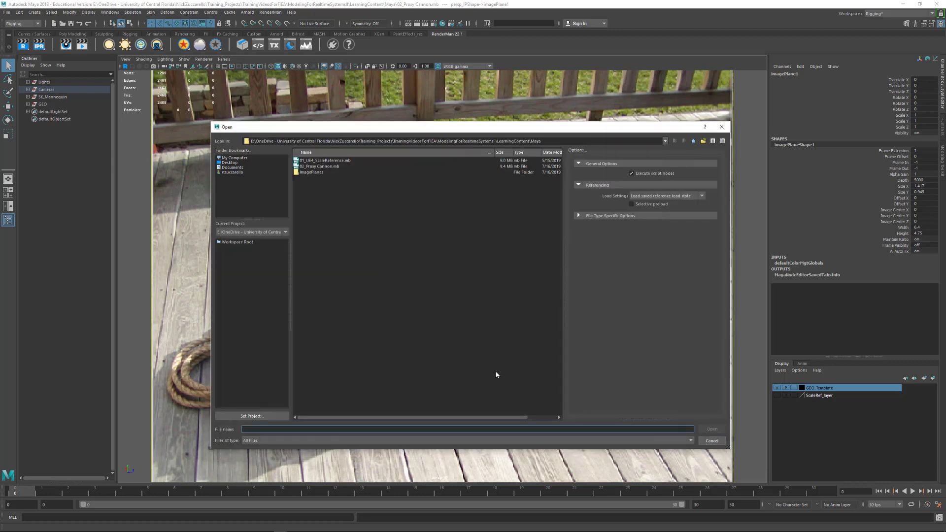
Open 02_Proxy Cannon.mb from the project's LearningContent > Maya folder
left_click(237, 242)
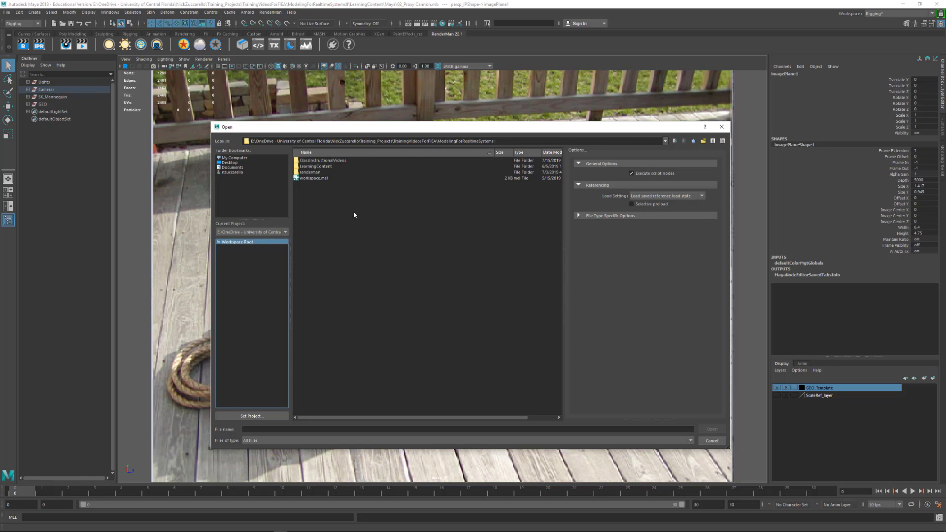
double_click(318, 167)
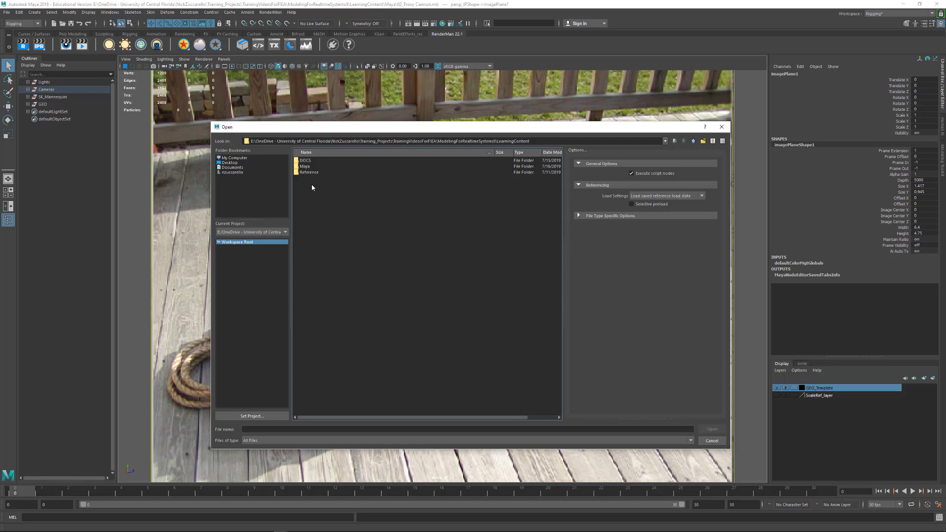
double_click(306, 167)
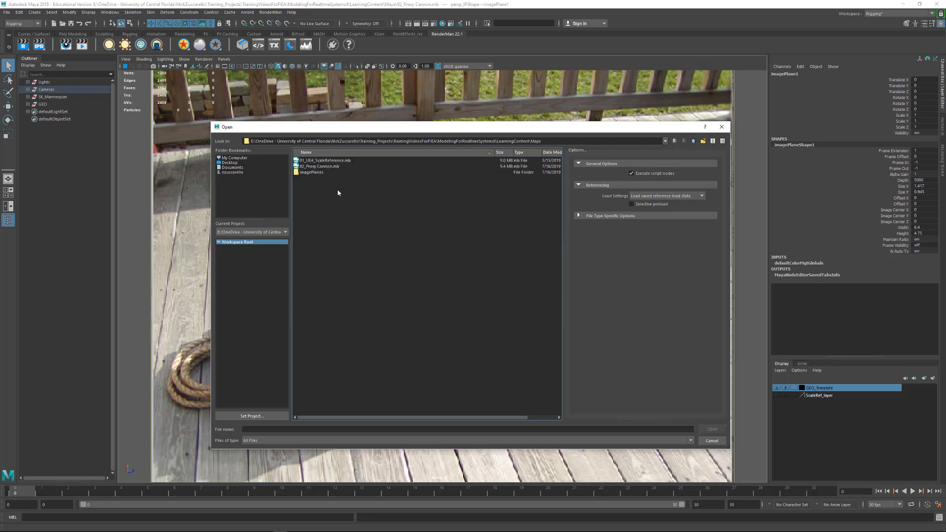
left_click(321, 167)
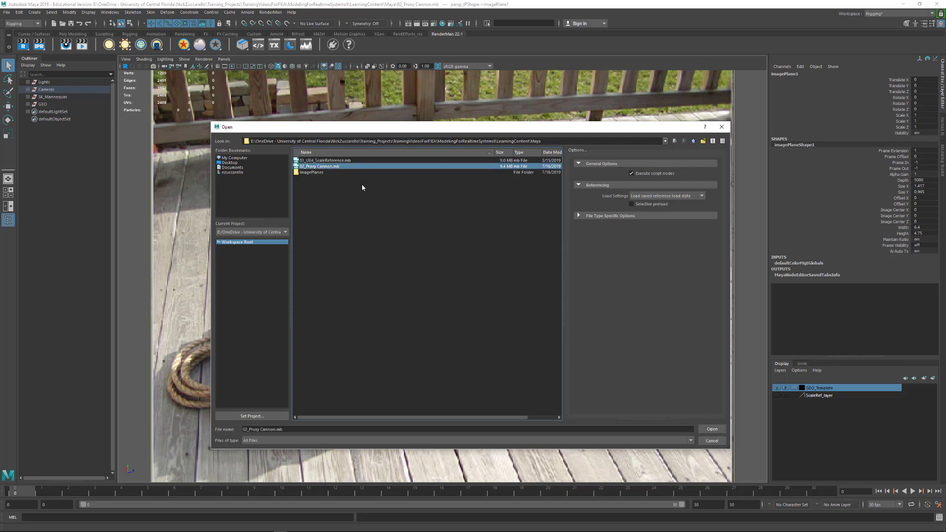
left_click(711, 430)
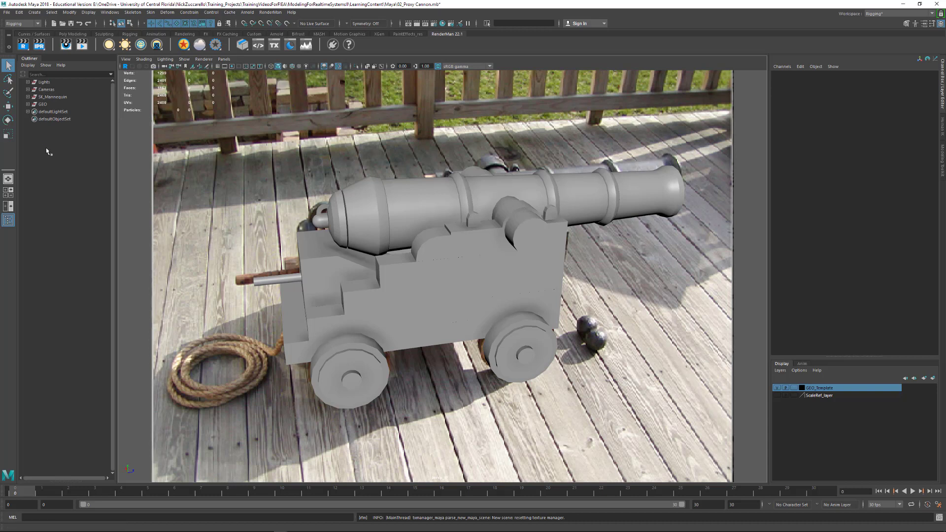
Check the Lights group and preview scene lighting (7) before returning to default lighting (5)
left_click(28, 82)
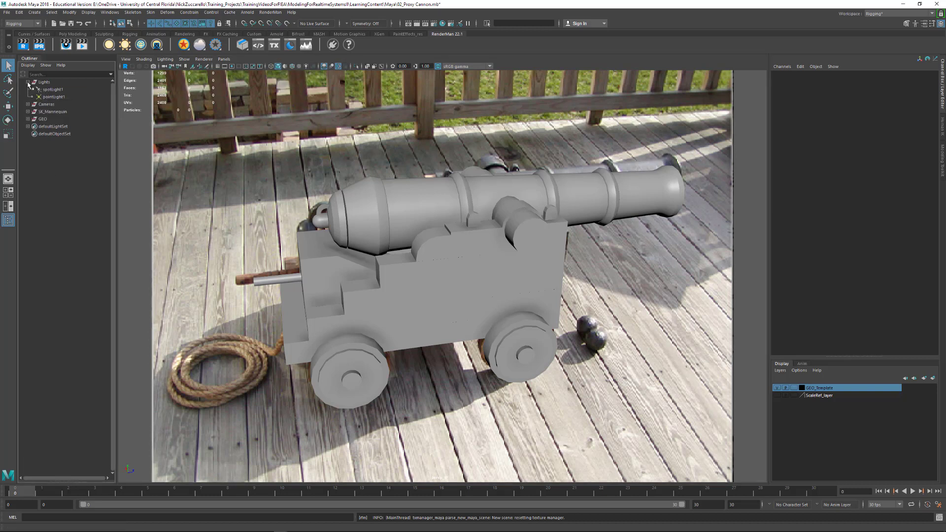
left_click(28, 82)
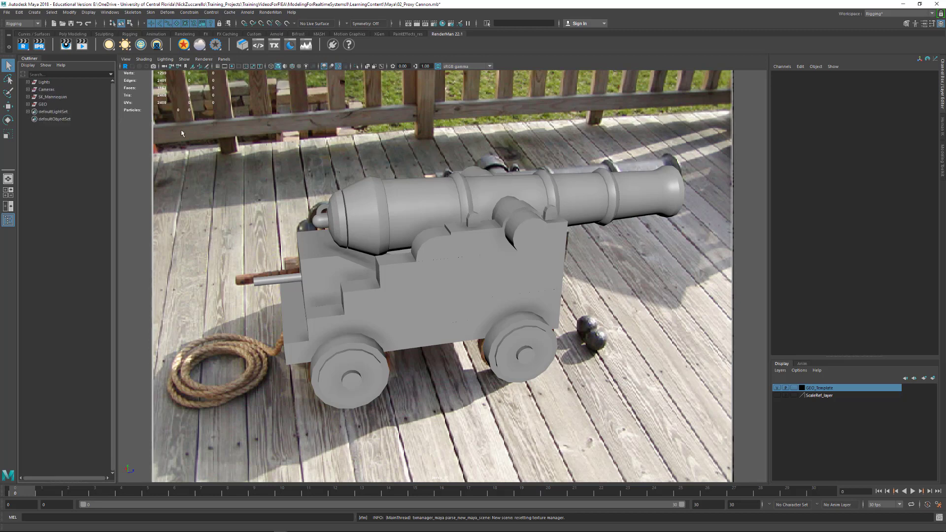
left_click(332, 158)
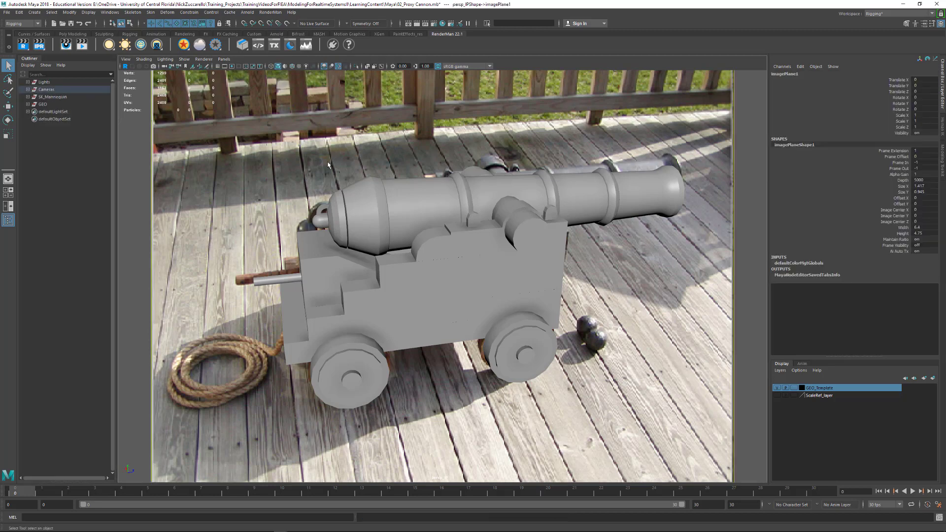
key("7")
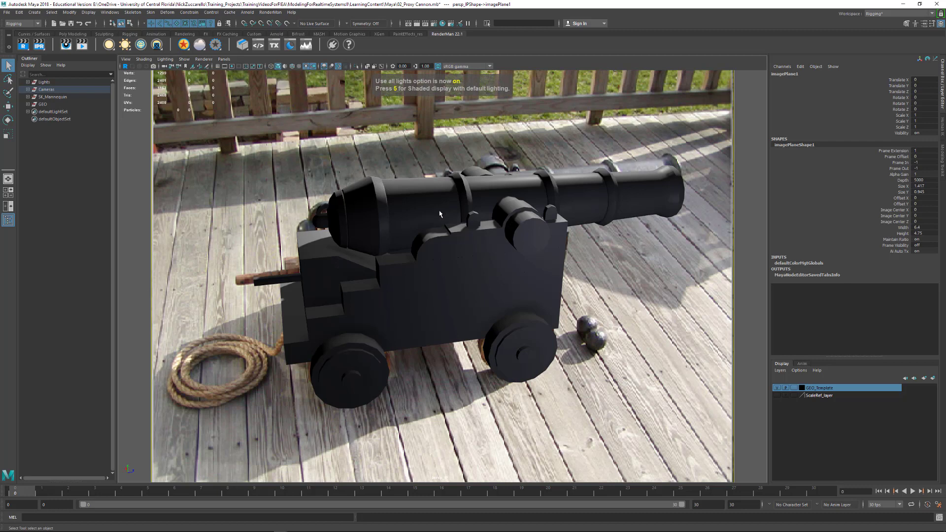
key("5")
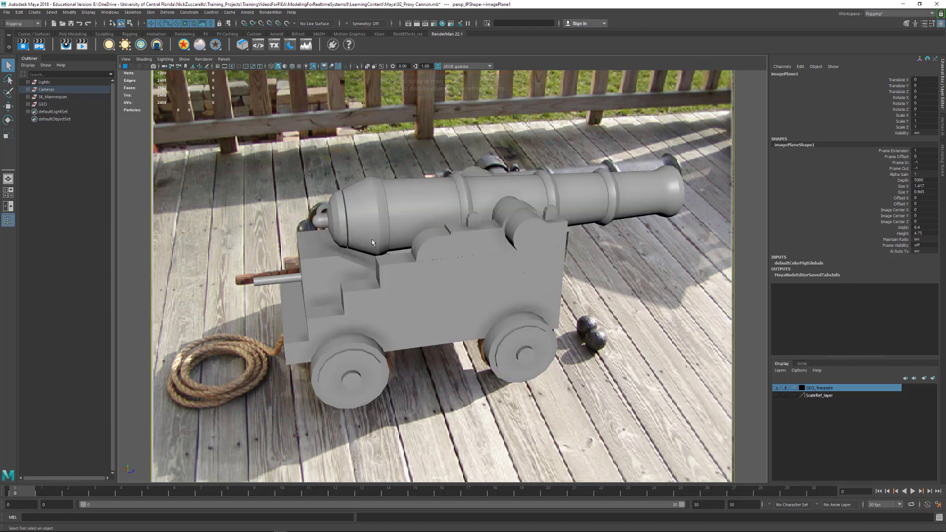
Expand the Cameras group and select the persp_IP camera
left_click(28, 89)
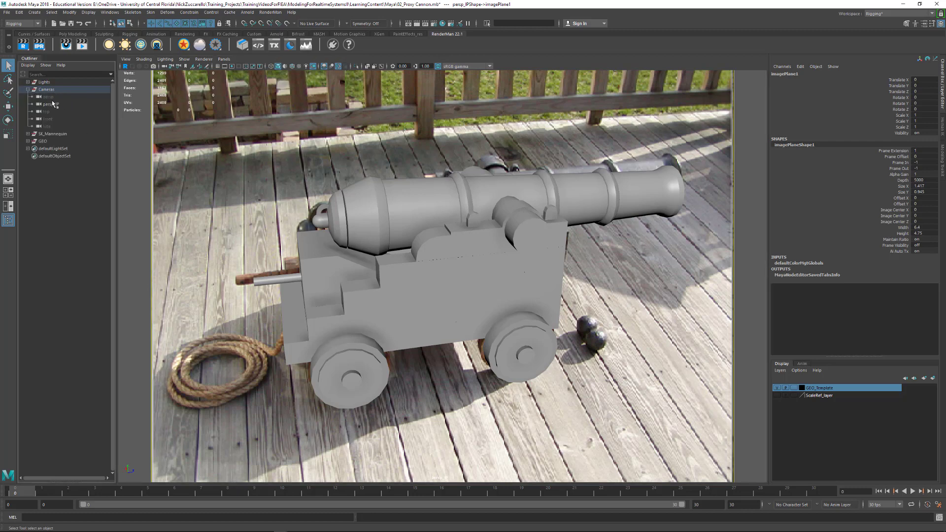
left_click(51, 98)
left_click(55, 105)
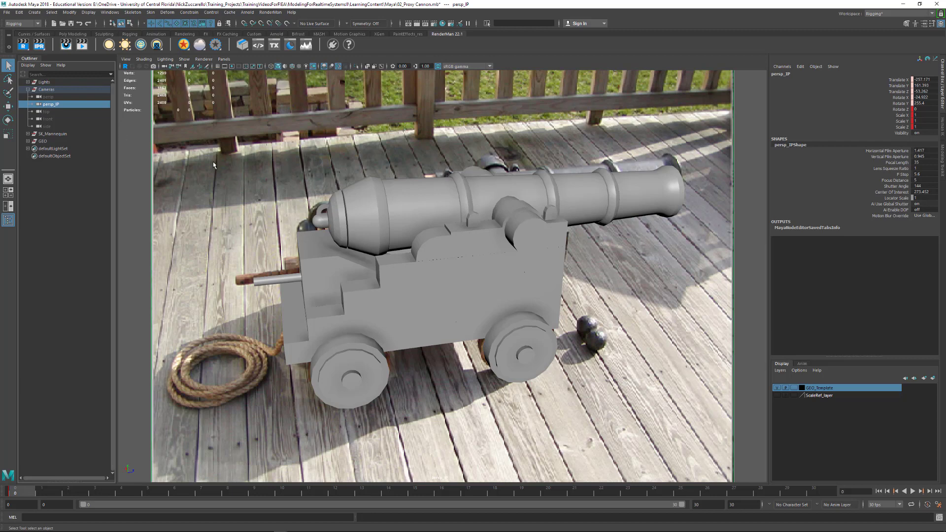
key("ctrl+a")
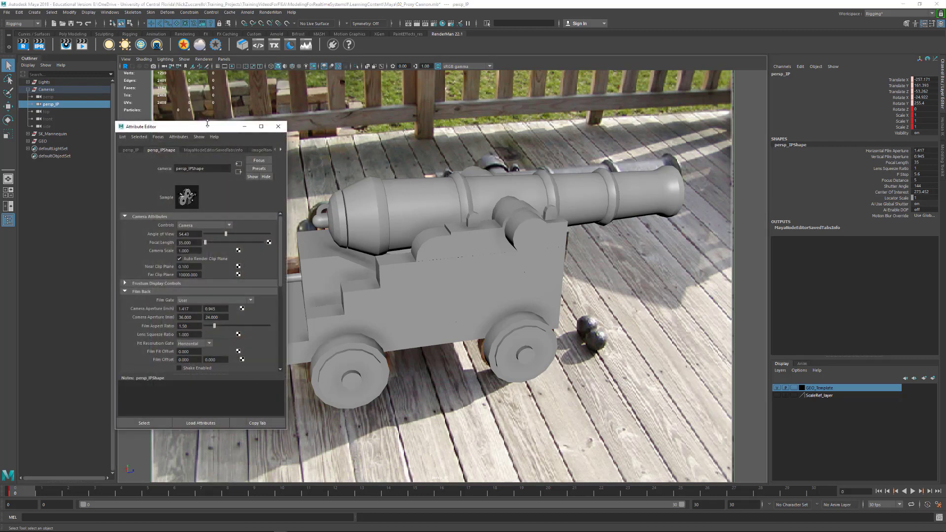
left_click_drag(207, 123, 82, 160)
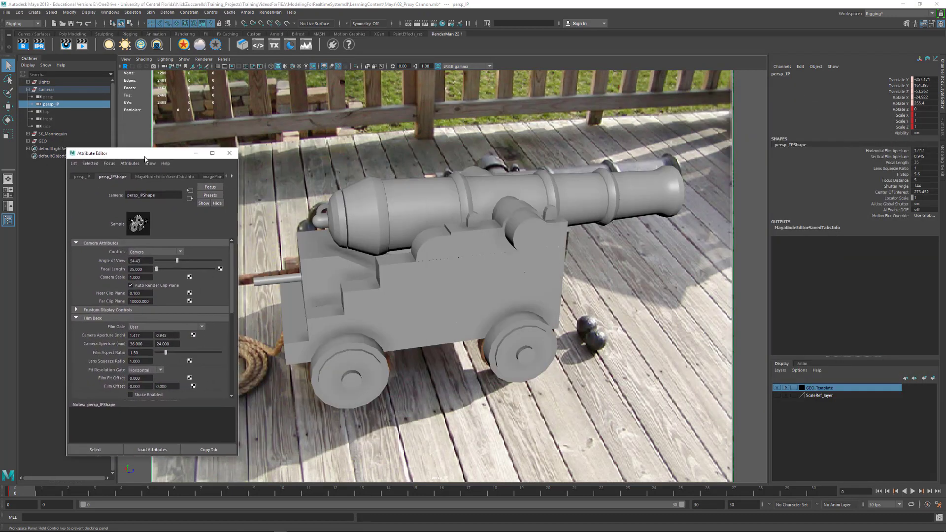
left_click_drag(145, 157, 157, 136)
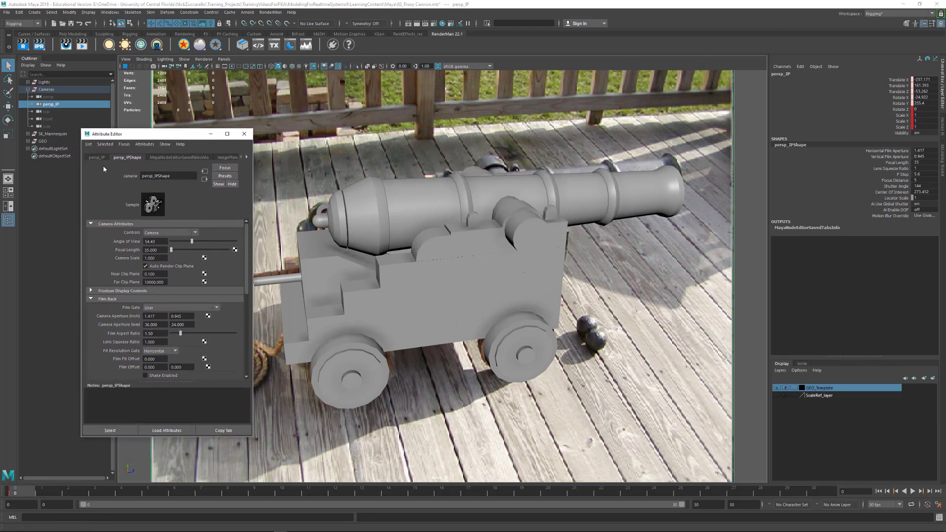
left_click(224, 157)
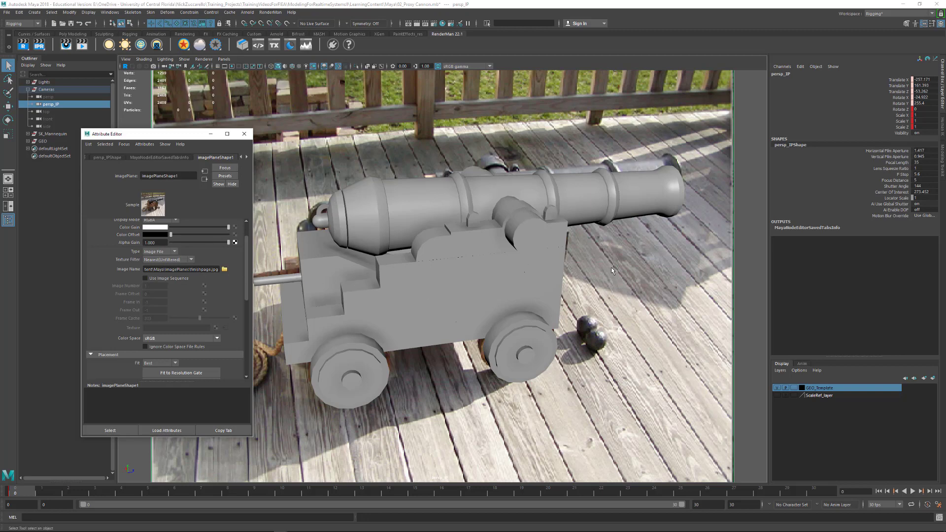
left_click(244, 134)
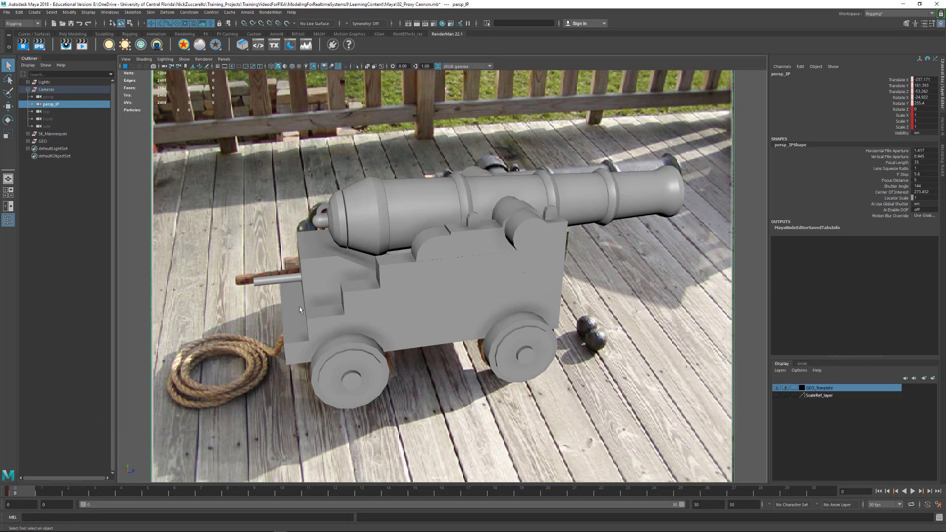
Orbit, zoom and pan around the proxy cannon to inspect it from several sides
left_click_drag(299, 307, 561, 302, "alt")
right_click_drag(560, 302, 453, 292, "alt")
left_click_drag(452, 293, 514, 284, "alt")
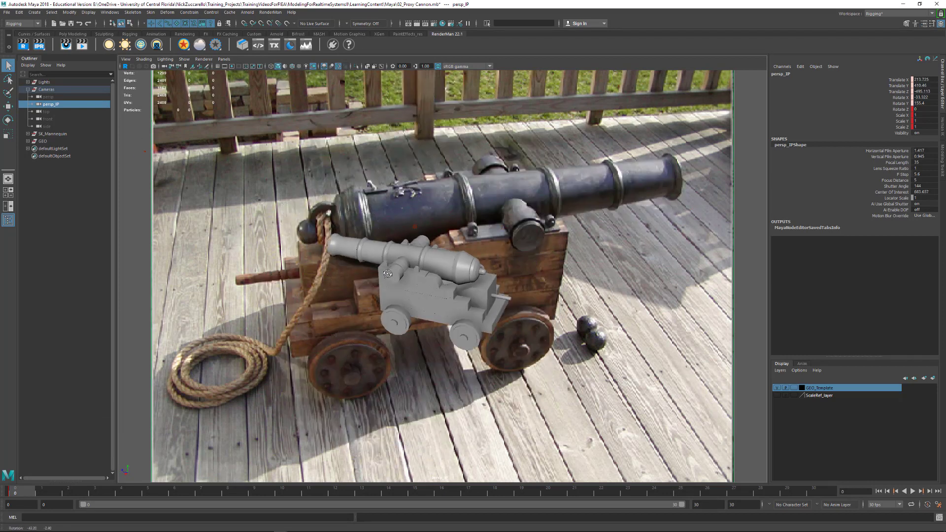
middle_click_drag(514, 284, 552, 278, "alt")
left_click_drag(552, 278, 443, 305, "alt")
right_click_drag(443, 305, 488, 308, "alt")
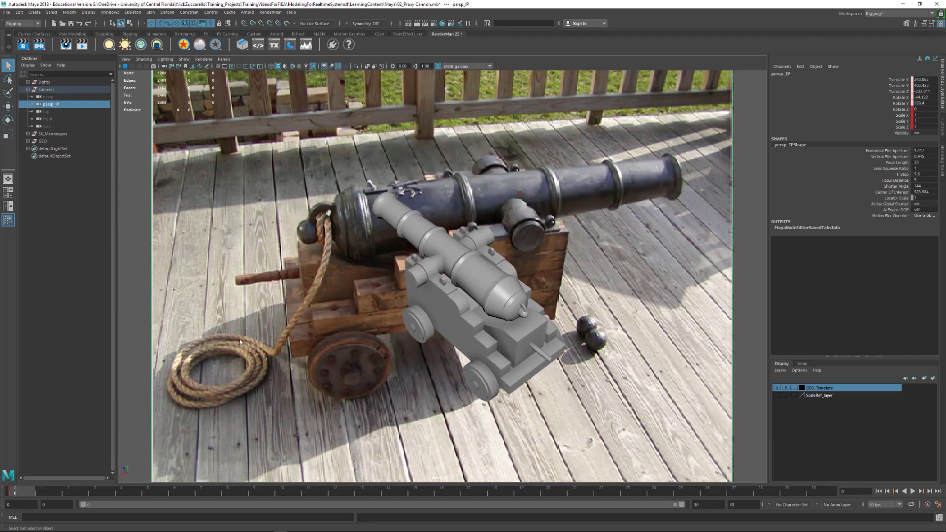
Restore the keyed camera at frame 0 and turn on ScaleRef_layer visibility to show the mannequin
left_click_drag(49, 494, 9, 488)
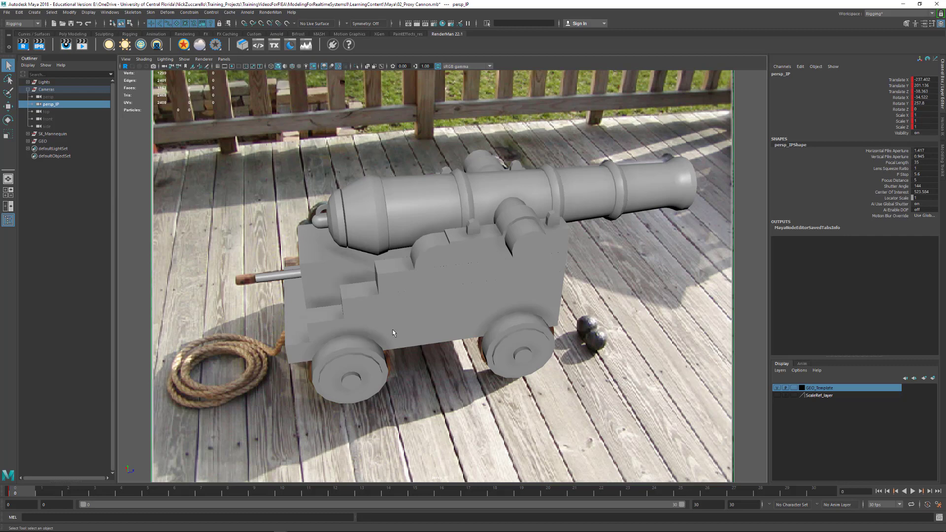
left_click(27, 90)
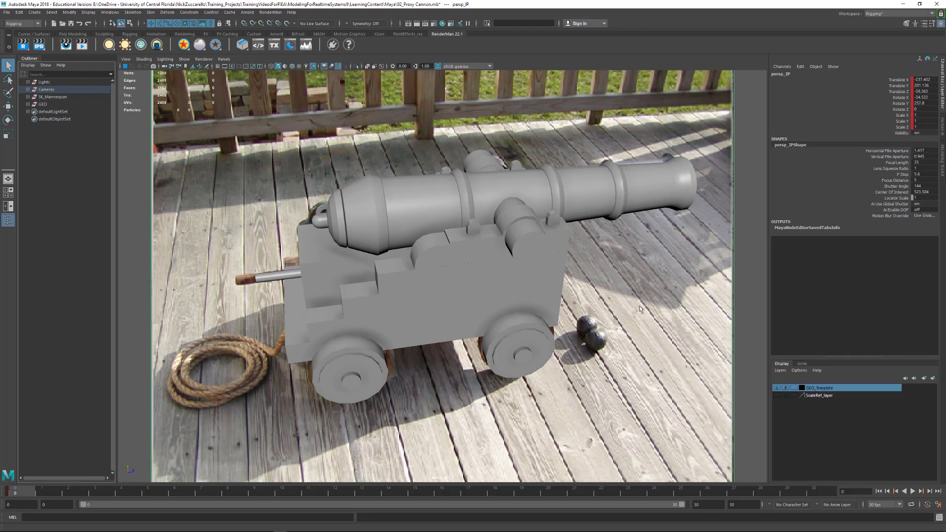
left_click(777, 395)
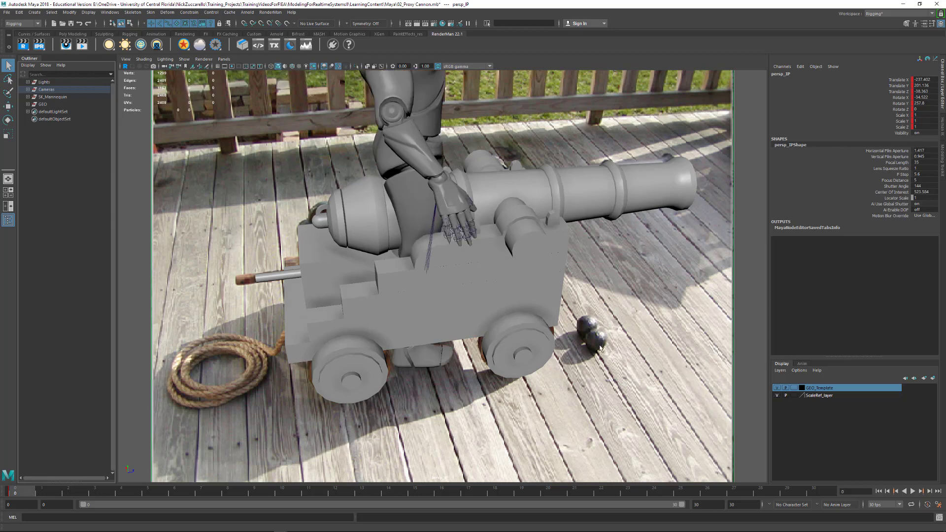
Select the SK_Mannequin's root joint in the Outliner
scroll(586, 326, "down", 5)
left_click_drag(586, 327, 495, 226, "alt")
left_click(495, 225)
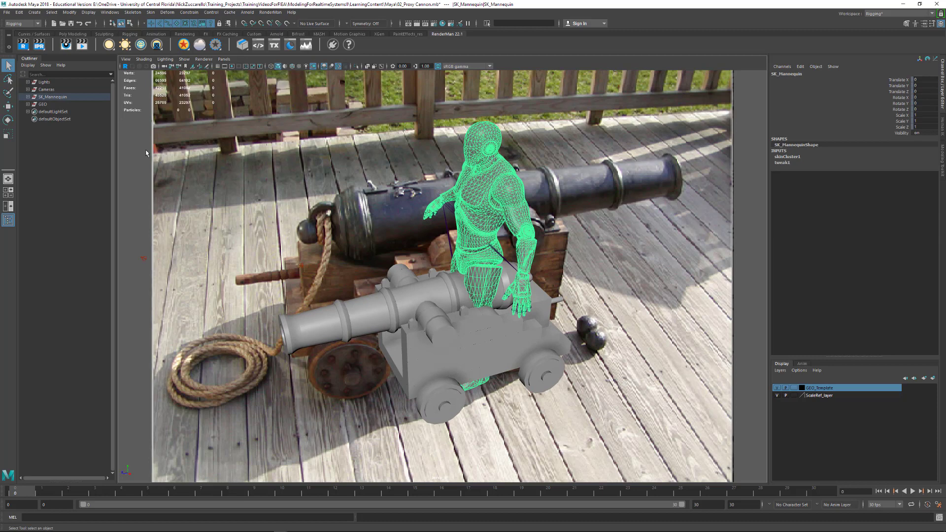
left_click(29, 96)
left_click(48, 105)
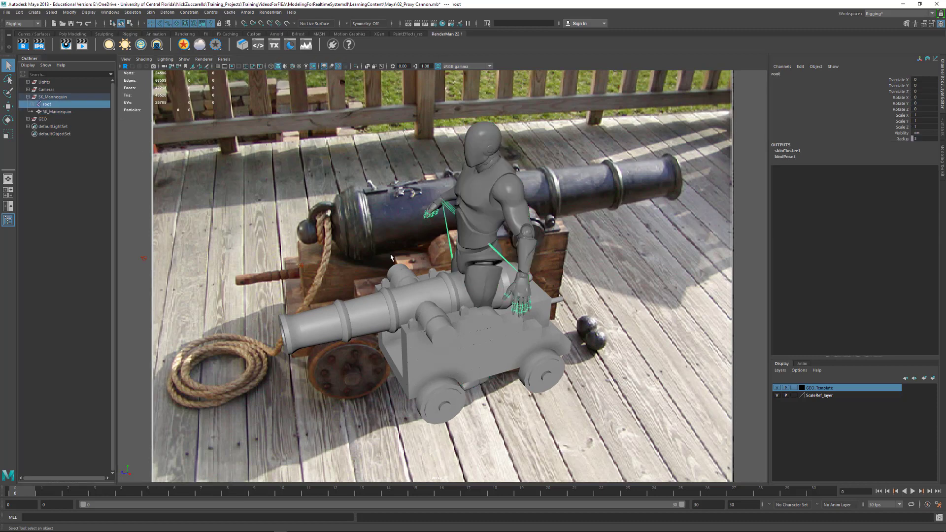
Move the mannequin along X so it stands beside the proxy cannon
key("w")
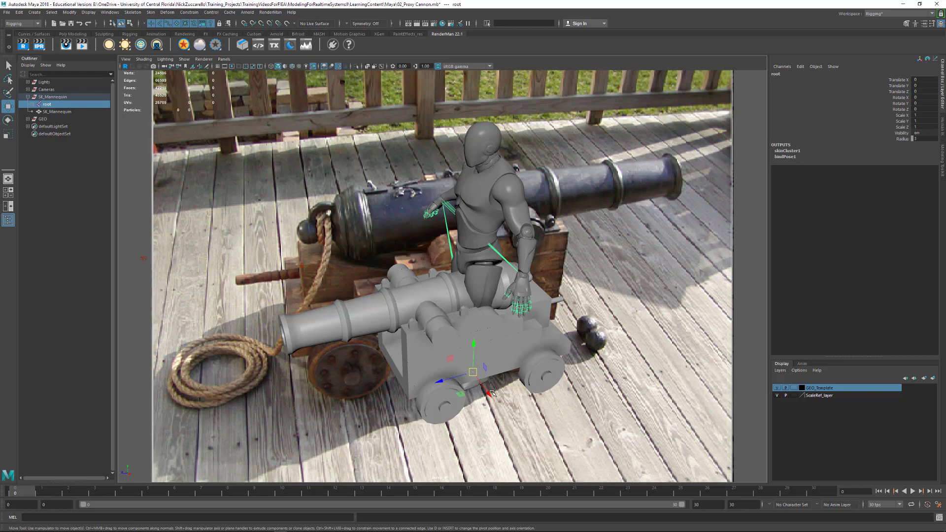
left_click_drag(490, 394, 605, 330)
left_click_drag(547, 379, 567, 405)
left_click(539, 422)
right_click_drag(501, 393, 526, 384, "alt")
left_click_drag(526, 384, 462, 319, "alt")
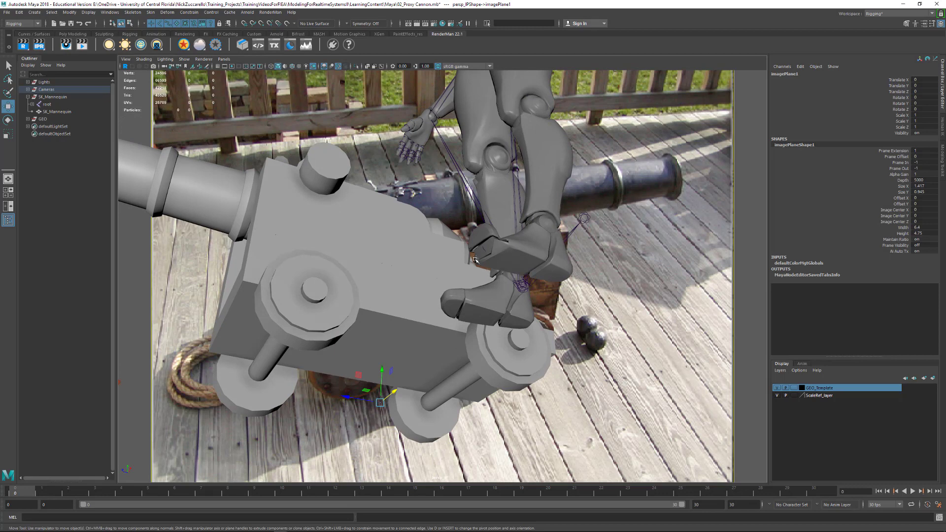
Rotate the ball_l foot joint, then enter -90 for its Rotate Z in the Channel Box
left_click(487, 248)
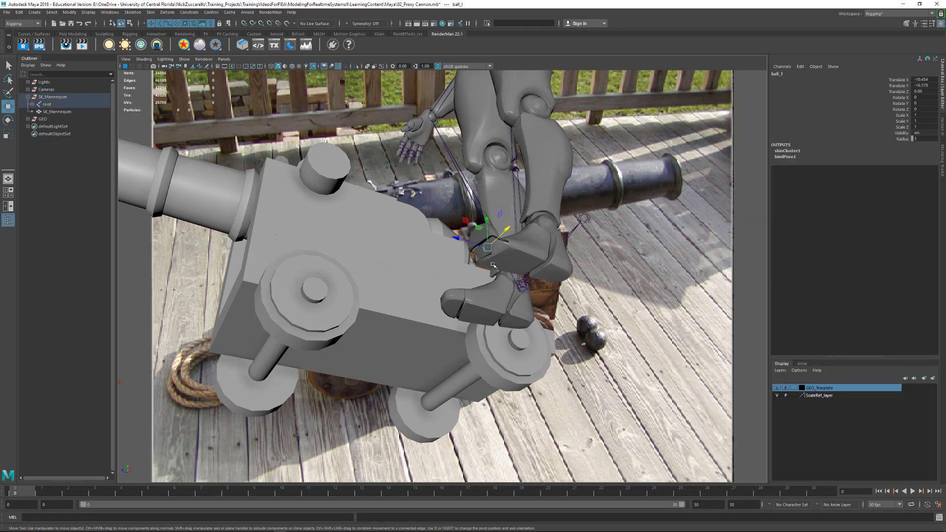
key("e")
left_click_drag(463, 254, 558, 270)
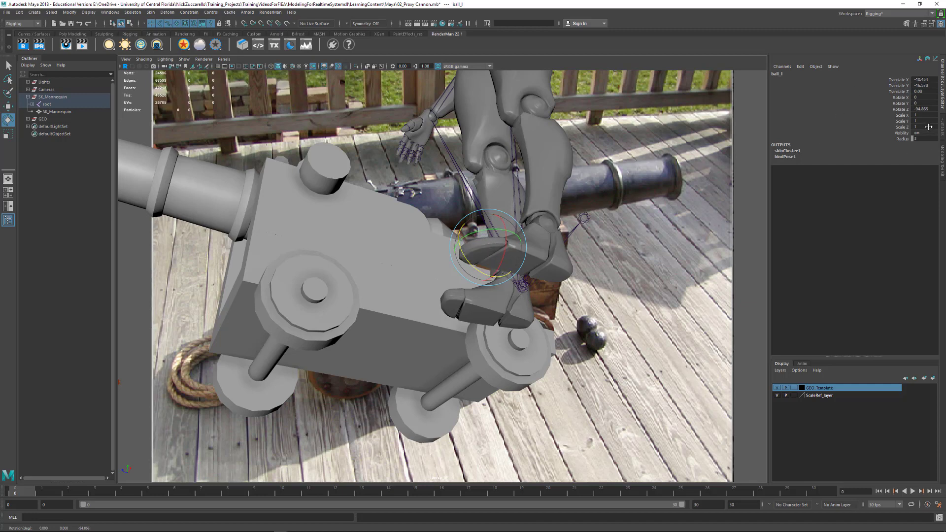
double_click(930, 110)
key("Return")
left_click(597, 276)
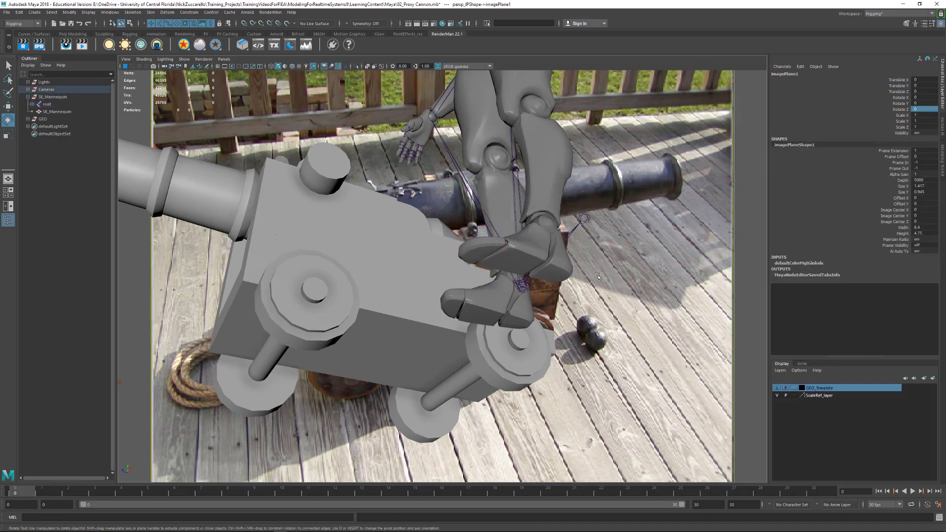
left_click_drag(598, 277, 550, 312, "alt")
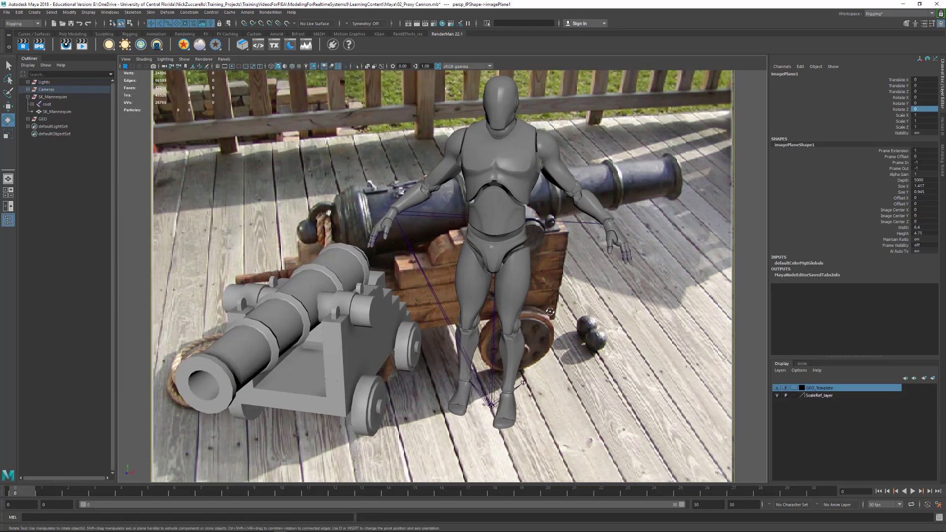
With SK_Mannequin selected, create a new display layer, layer1, and close its settings unchanged
left_click(44, 98)
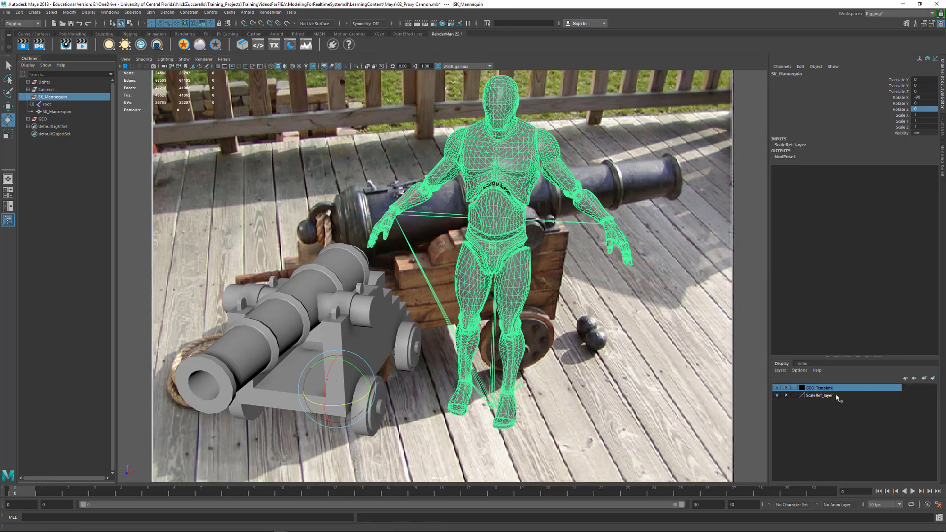
left_click(933, 378)
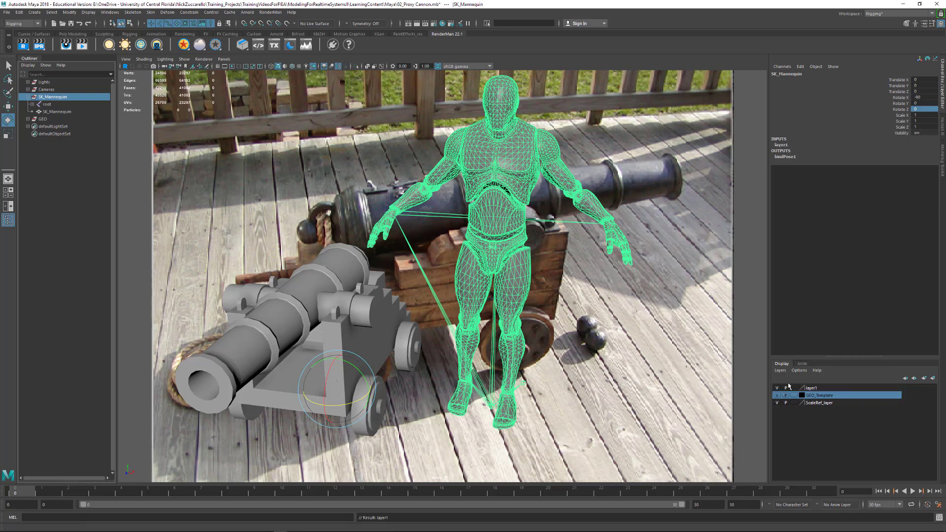
double_click(812, 388)
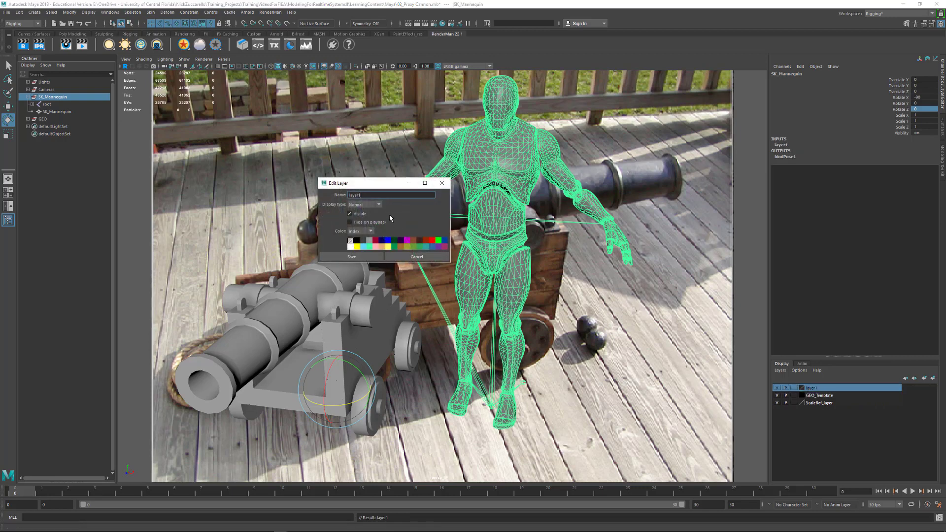
left_click(442, 183)
Delete layer1 and bring up the context menu for ScaleRef_layer
right_click(815, 390)
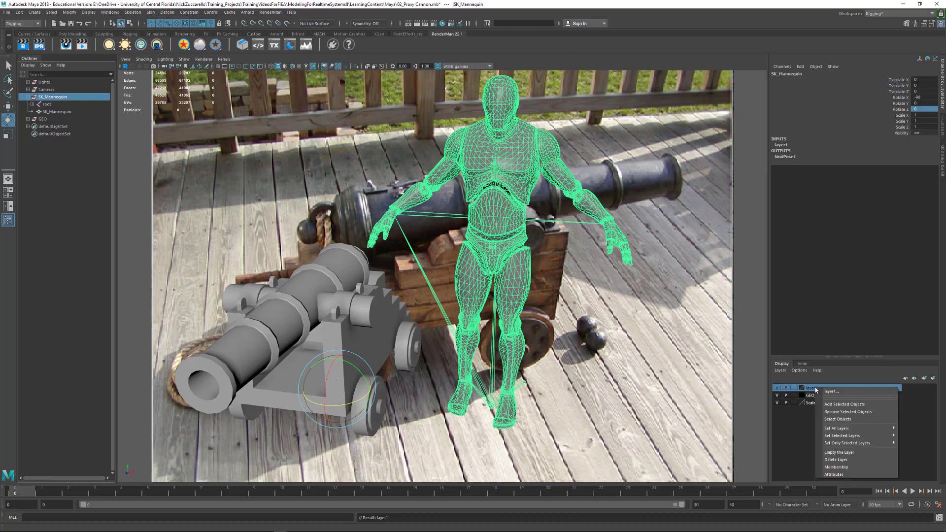
left_click(840, 461)
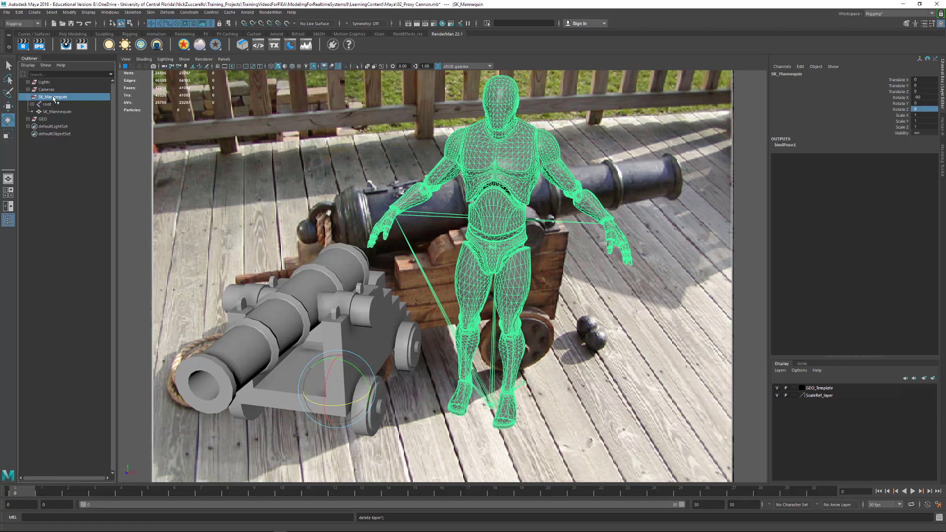
left_click(820, 396)
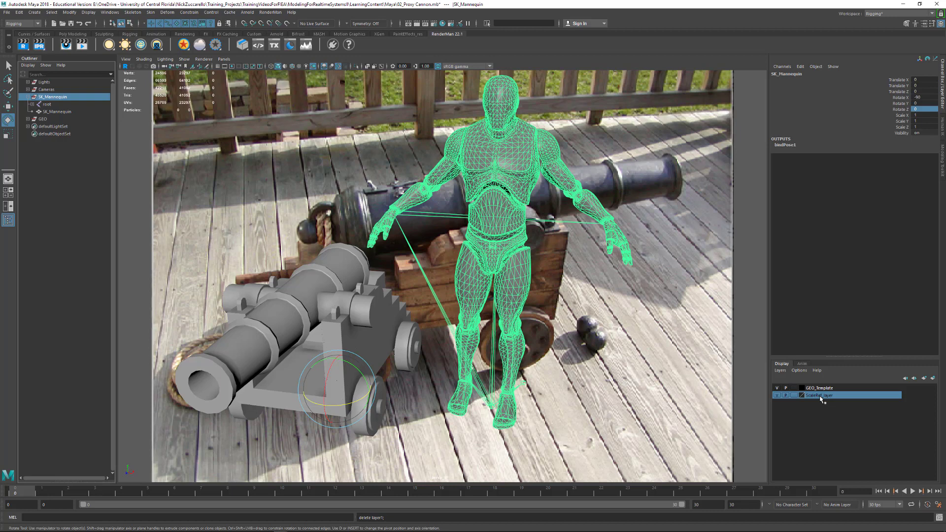
right_click(821, 400)
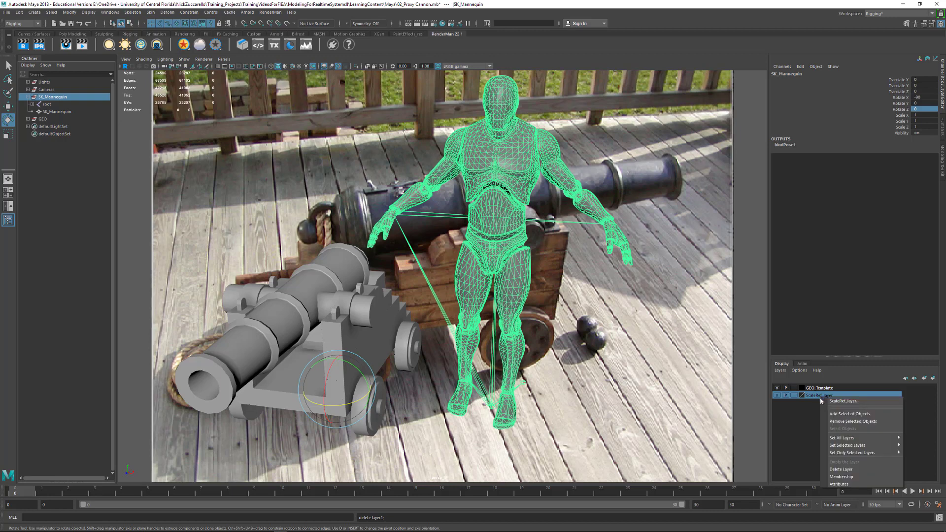
Add the selected mannequin to ScaleRef_layer and test the layer's visibility toggle
left_click(841, 415)
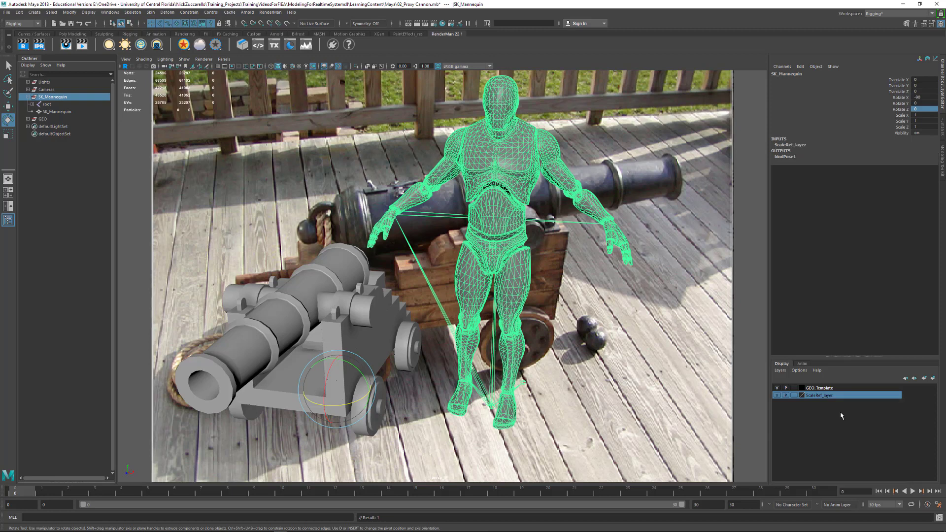
left_click(777, 395)
left_click(777, 396)
left_click(777, 396)
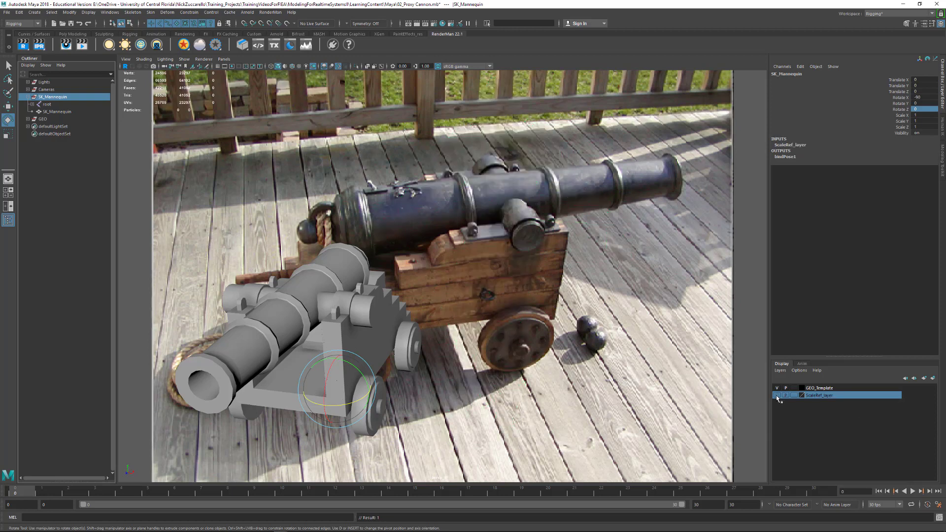
left_click(777, 395)
Set ScaleRef_layer to reference (R) display, then hide the layer
left_click(794, 396)
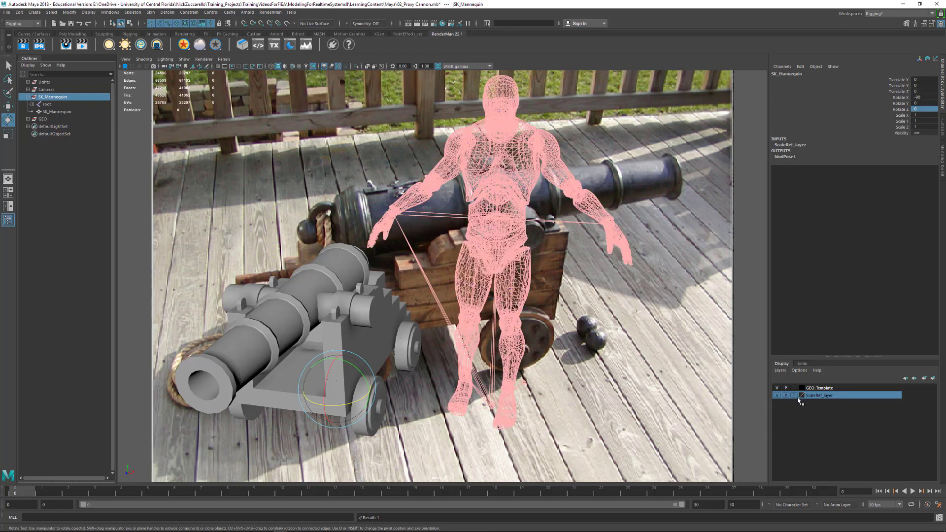
left_click(795, 395)
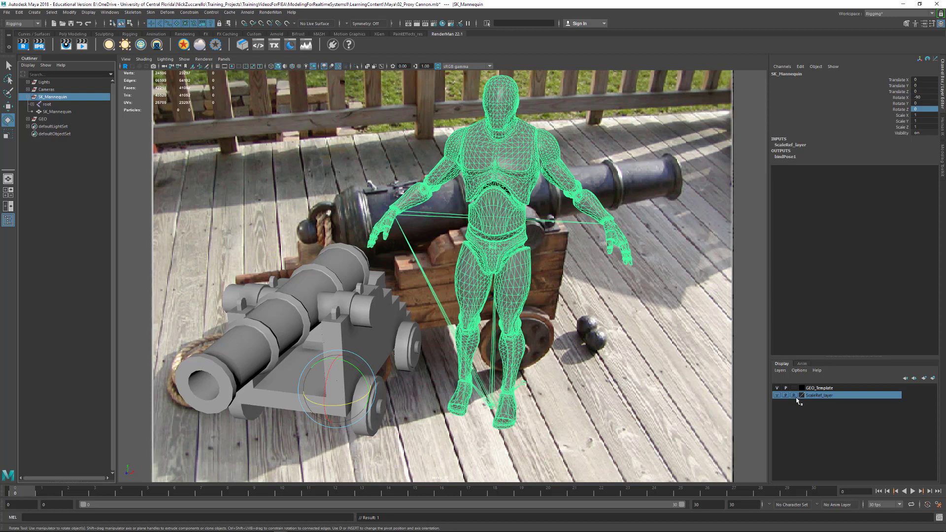
left_click(794, 396)
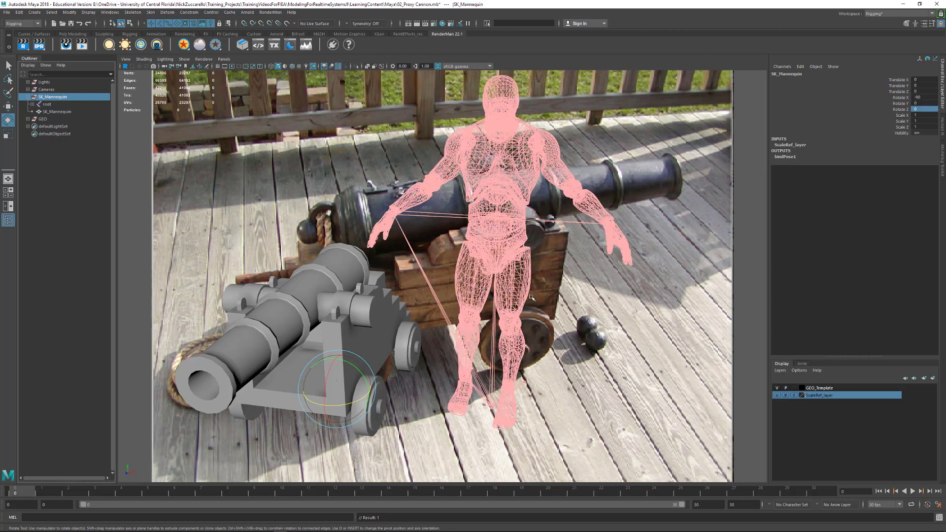
left_click(560, 293)
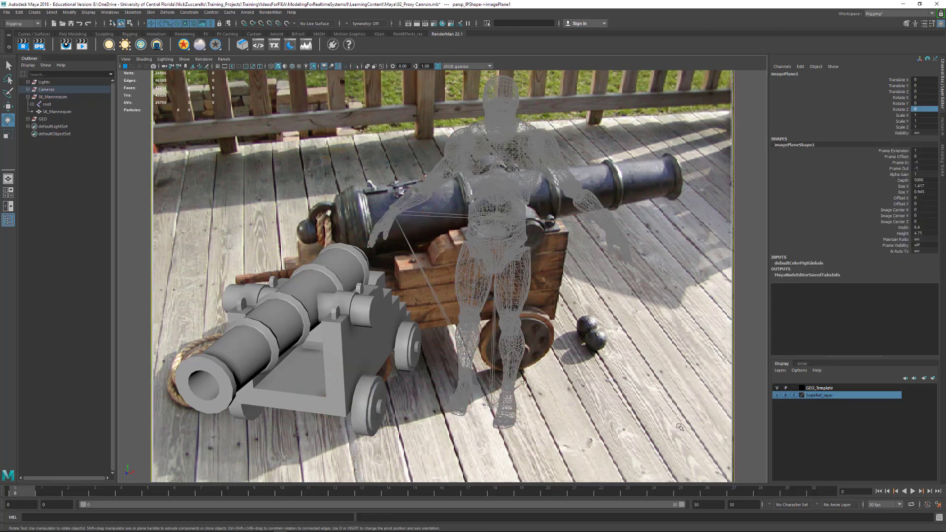
left_click(794, 396)
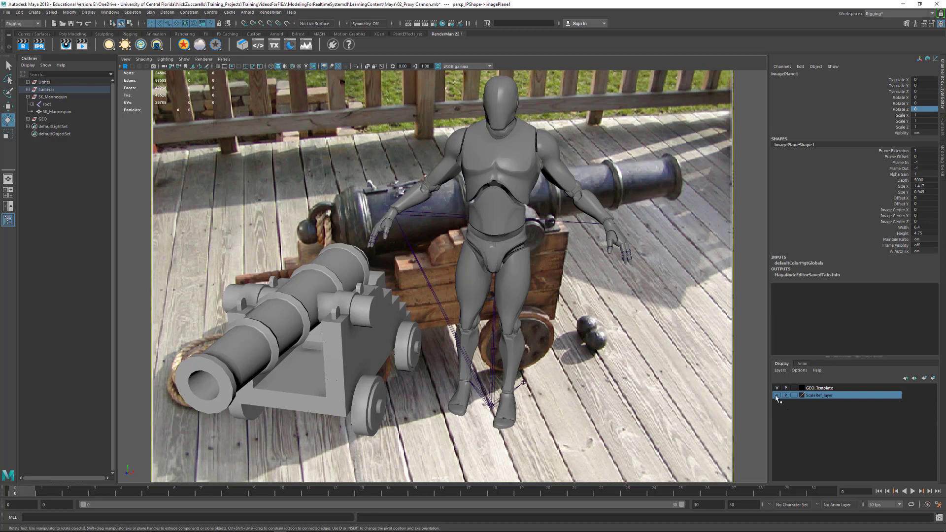
left_click(777, 396)
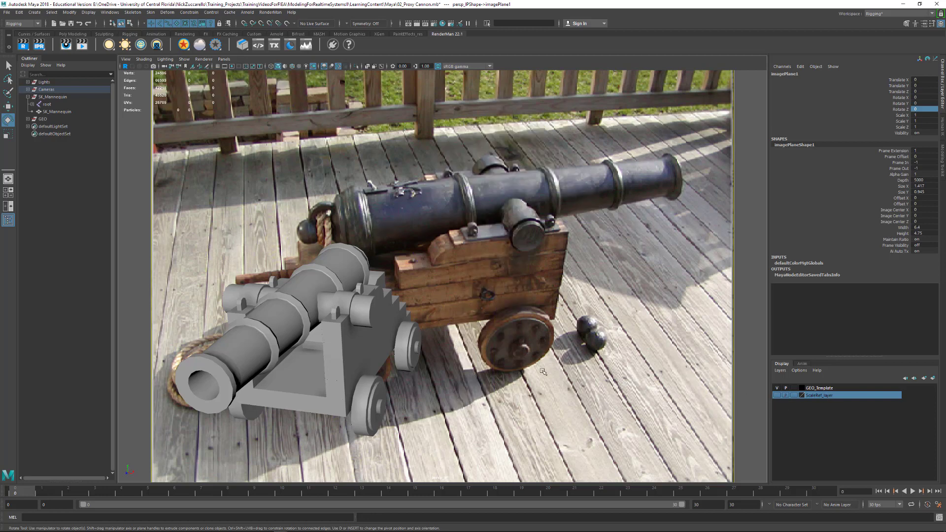
Inspect the proxy cannon's carriage panel, wheel and metal clip by selecting each
left_click_drag(496, 343, 552, 340, "alt")
middle_click_drag(552, 339, 610, 318, "alt")
right_click_drag(609, 318, 562, 321, "alt")
left_click(466, 316)
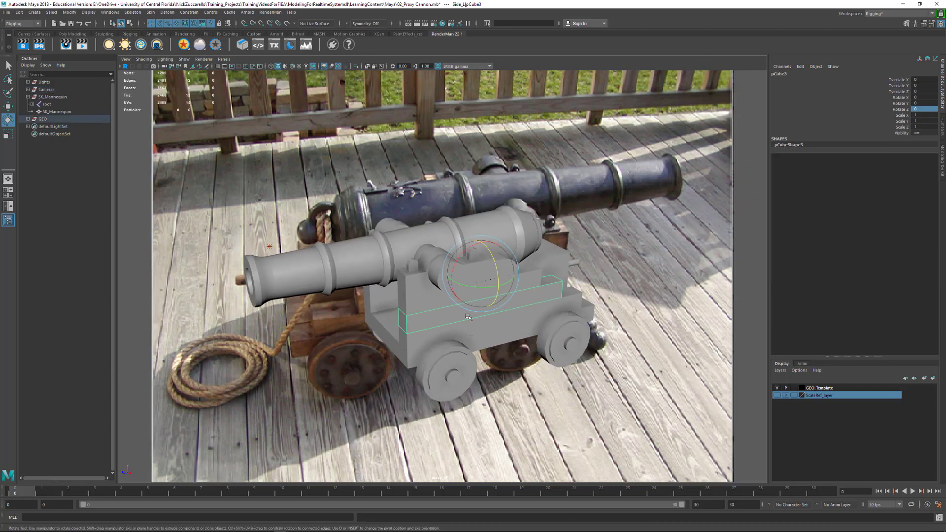
left_click(442, 347)
left_click(412, 270)
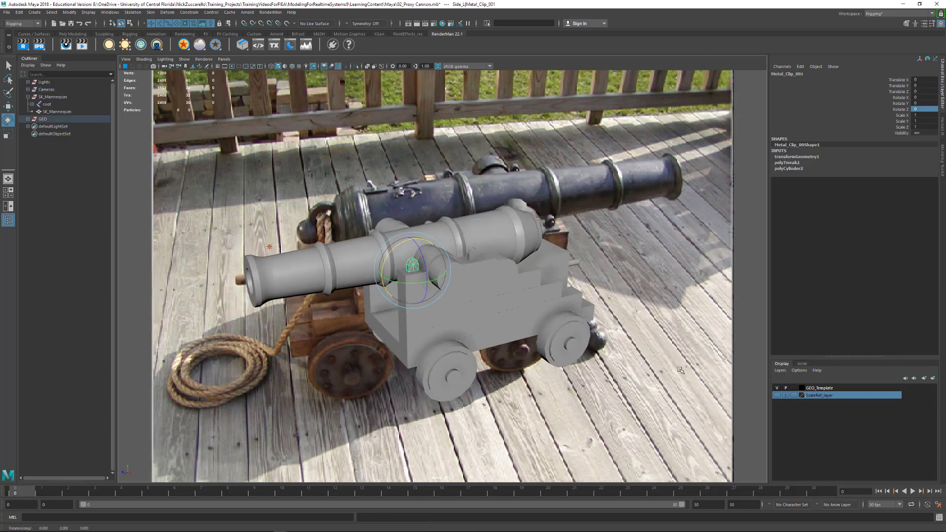
left_click(785, 388)
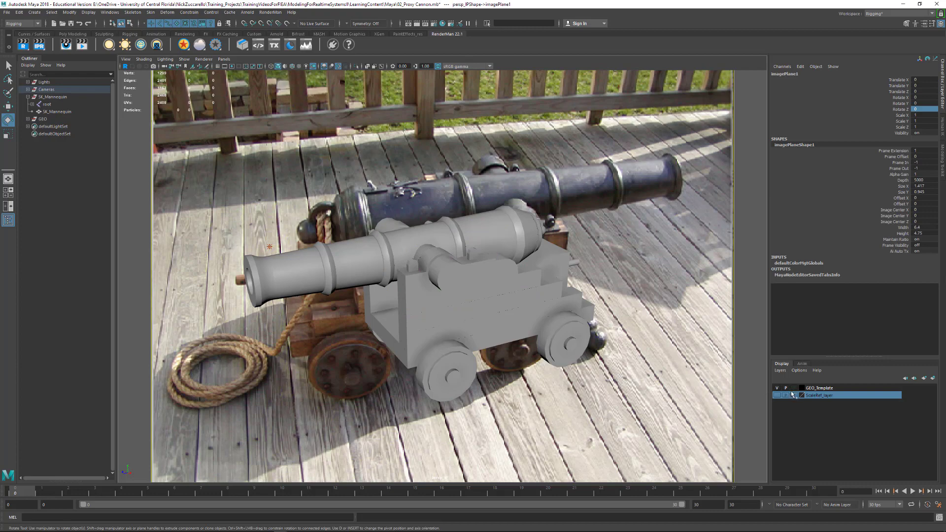
Set GEO_template to template (T) display, then restore the camera view that matches the photo
left_click(794, 388)
left_click_drag(651, 367, 632, 361, "alt")
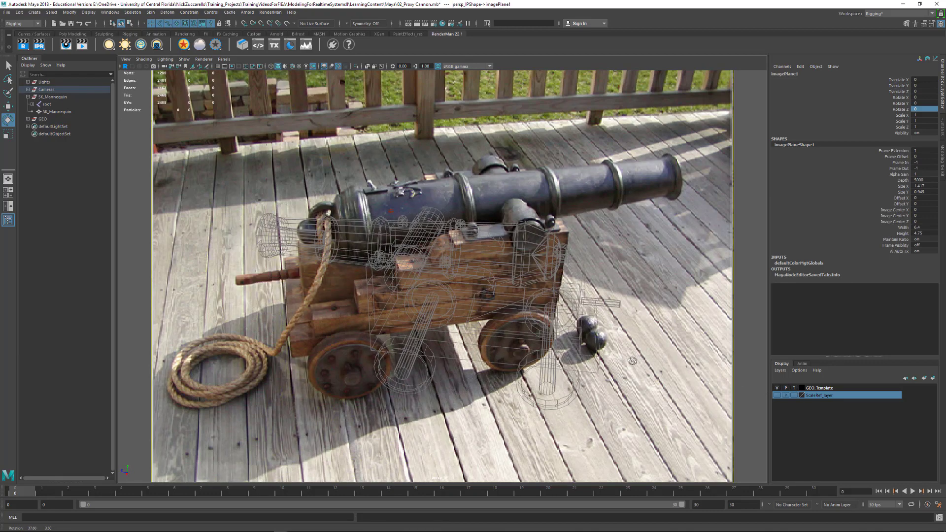
left_click(794, 388)
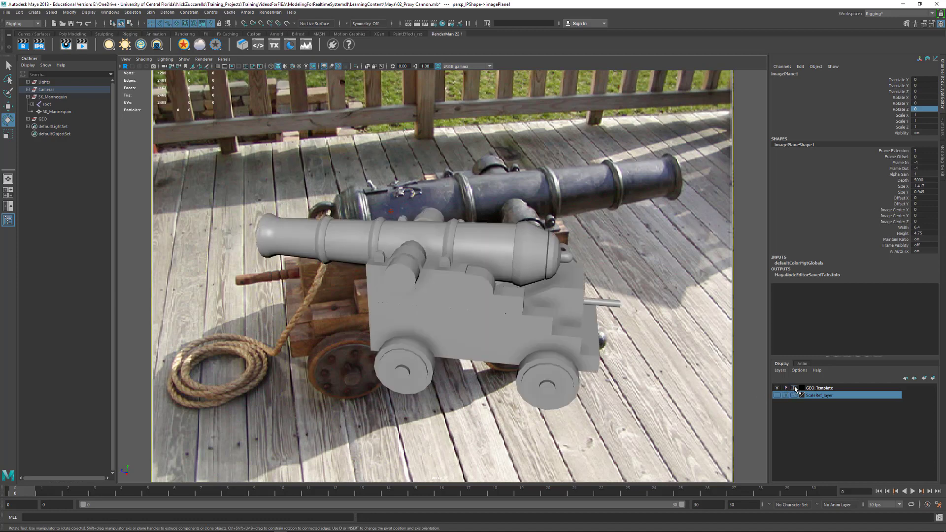
left_click_drag(466, 337, 631, 353, "alt")
left_click(794, 389)
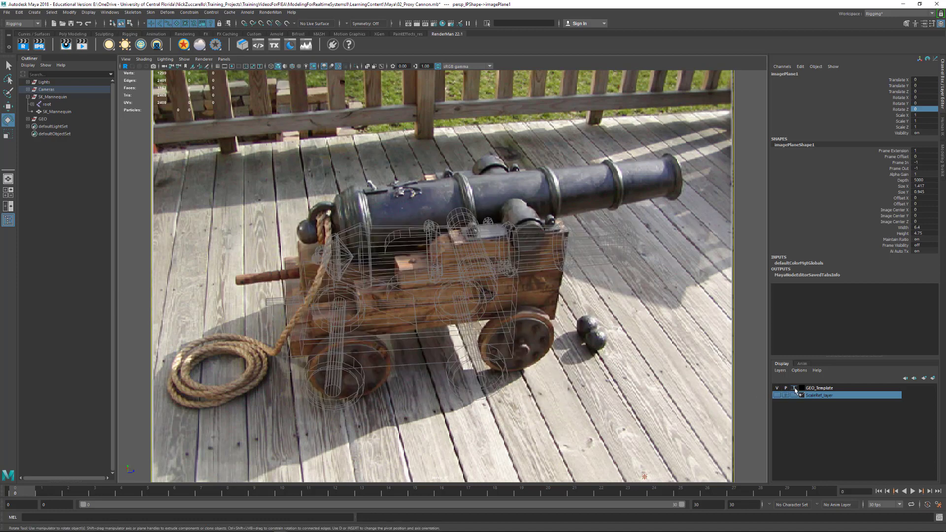
left_click_drag(524, 330, 541, 310, "alt")
right_click_drag(179, 419, 186, 421, "alt")
left_click_drag(58, 490, 7, 476)
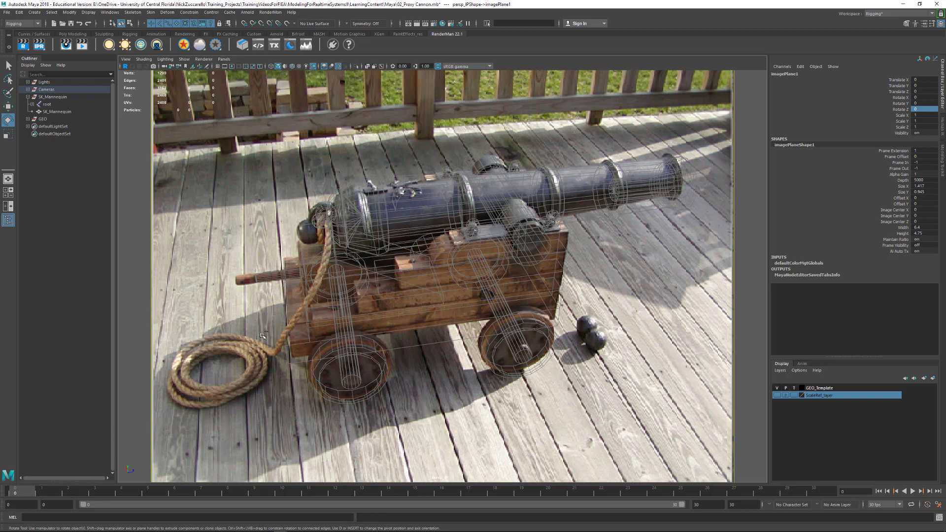
Save the scene with Ctrl+S and collapse the SK_Mannequin hierarchy in the Outliner
key("ctrl+s")
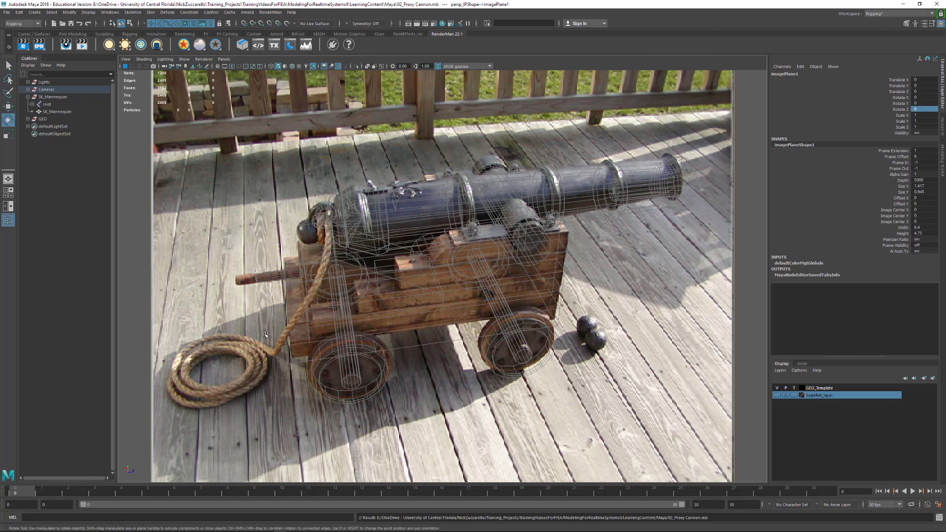
left_click(28, 96)
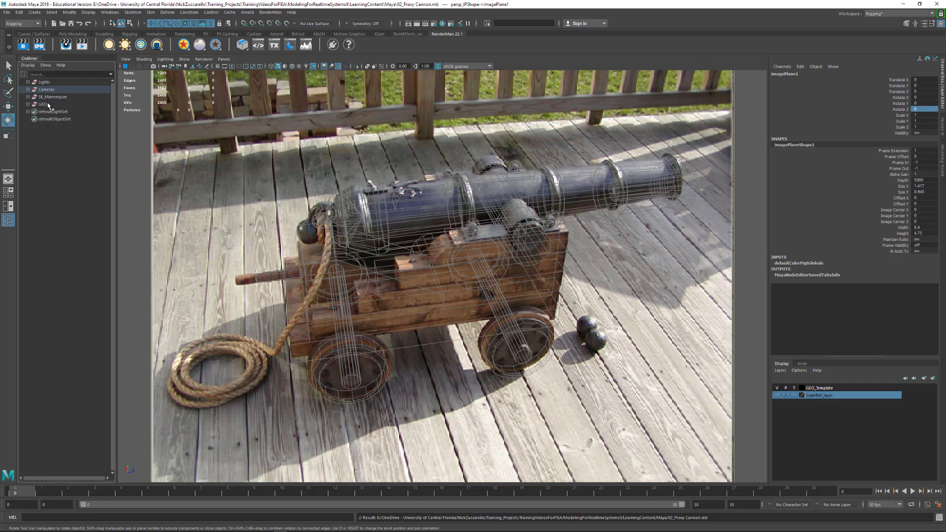
left_click(301, 162)
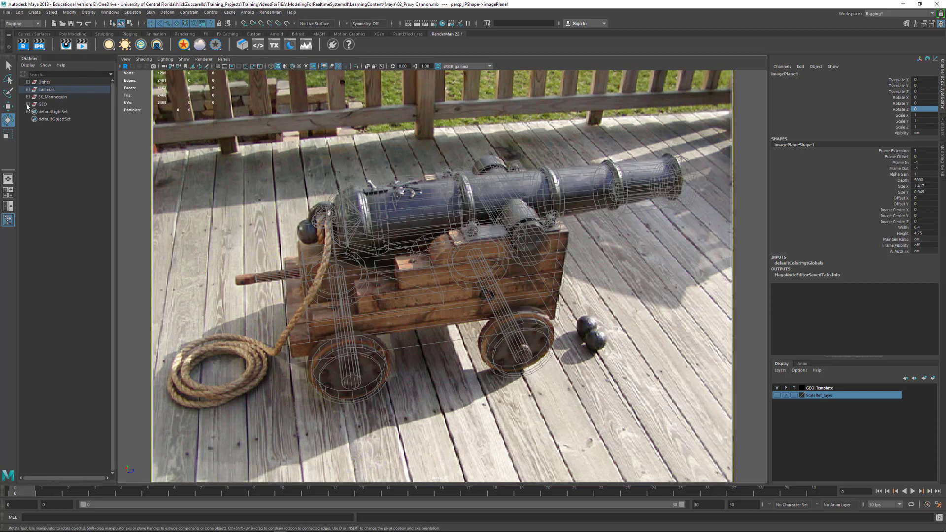
left_click(19, 12)
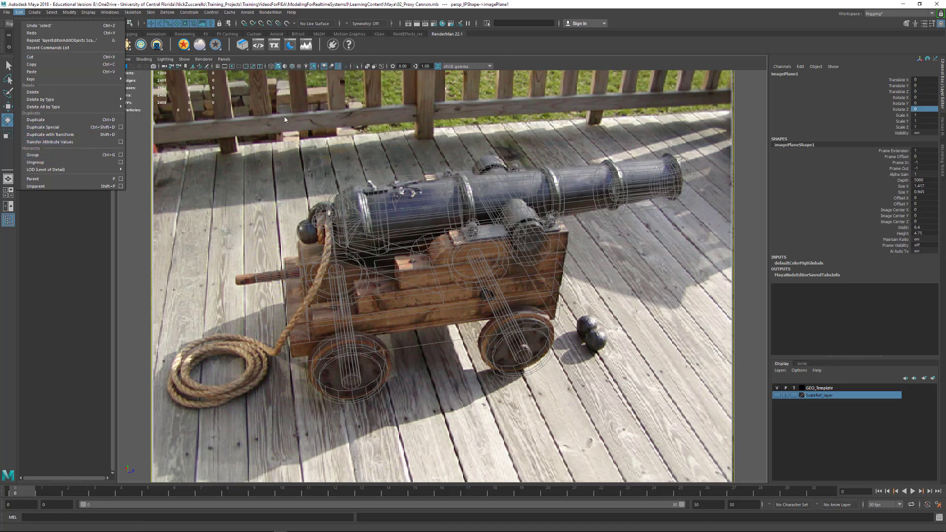
left_click(271, 6)
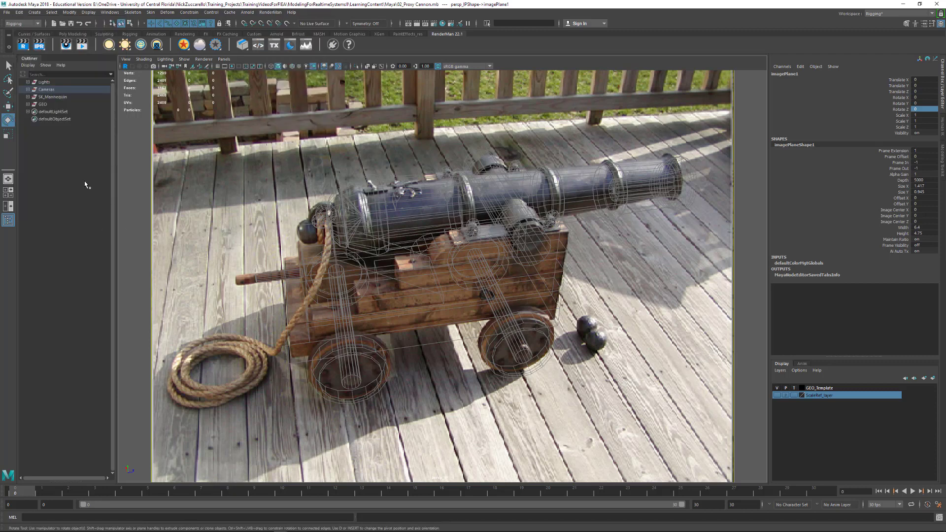
Expand the GEO and Template groups in the Outliner and select Template
left_click(28, 104)
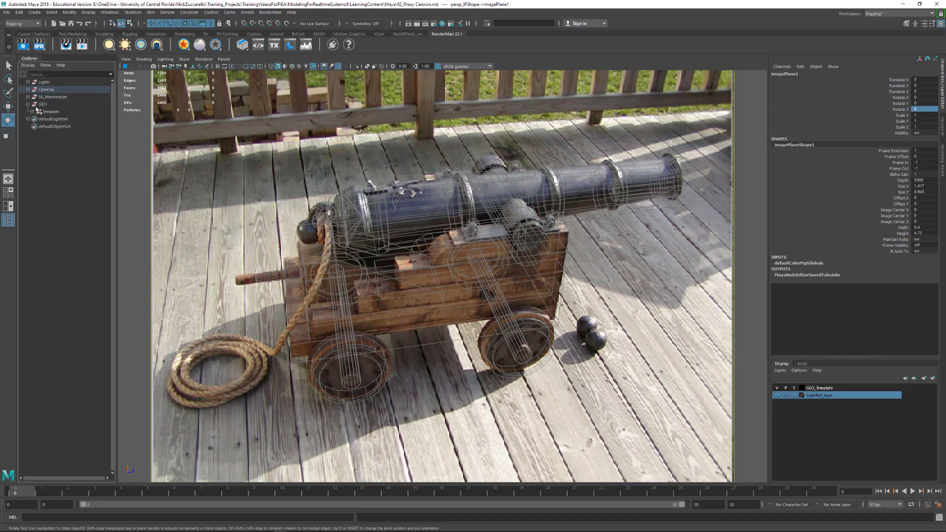
left_click(32, 111)
left_click(51, 112)
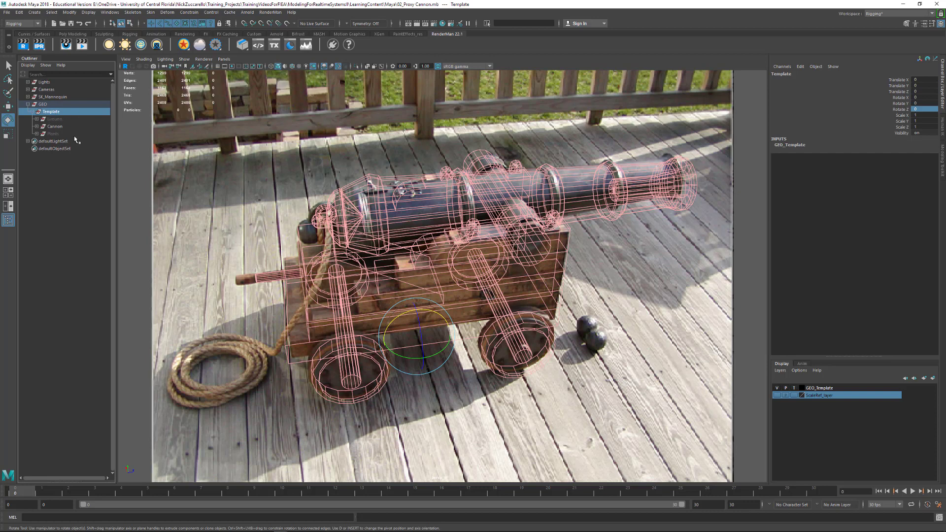
key("w")
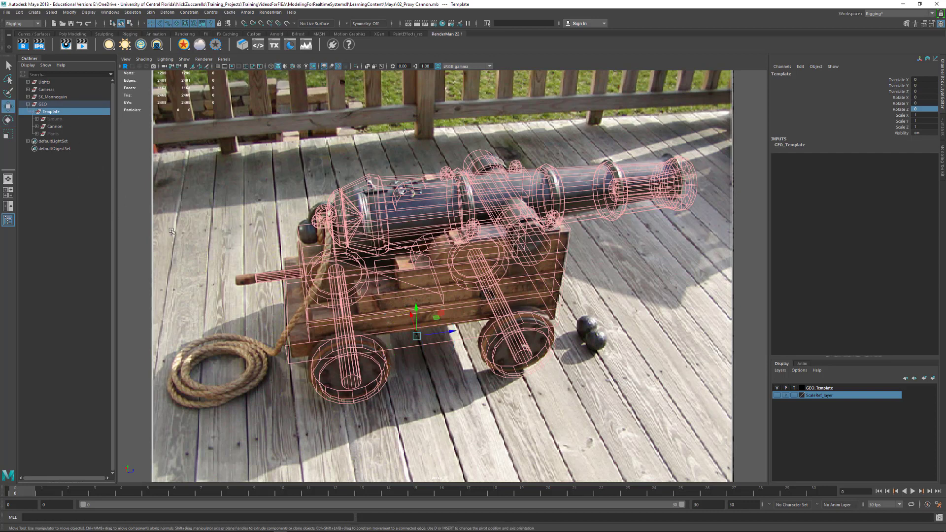
left_click_drag(447, 328, 398, 307)
key("ctrl+z")
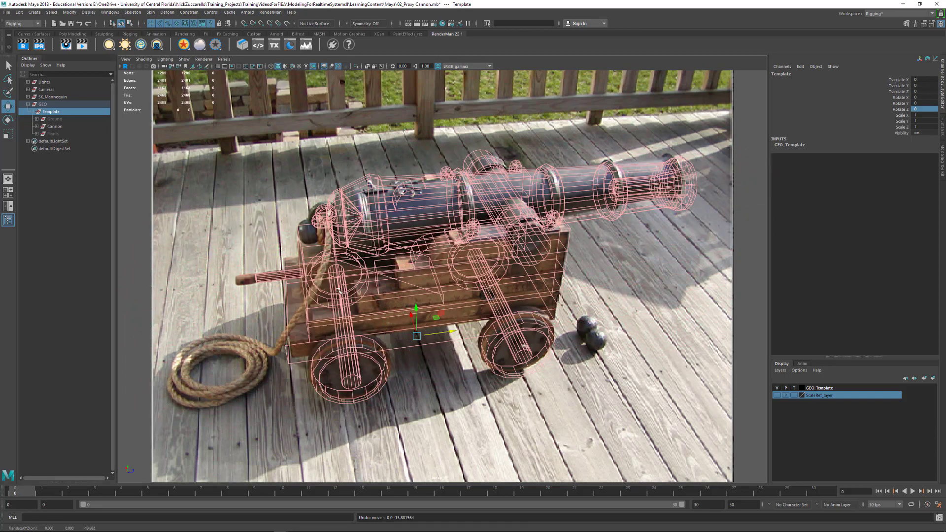
left_click(58, 184)
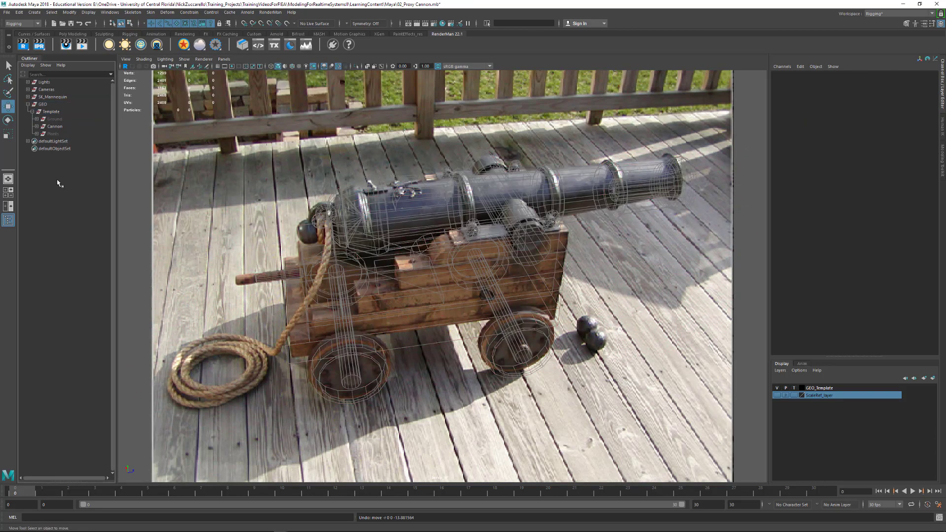
left_click(54, 119)
left_click(53, 133, "ctrl")
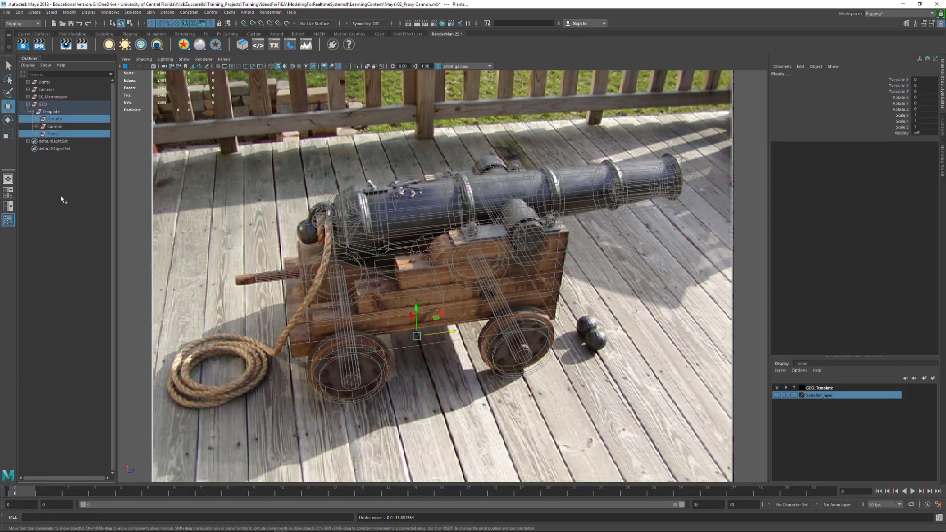
key("shift+h")
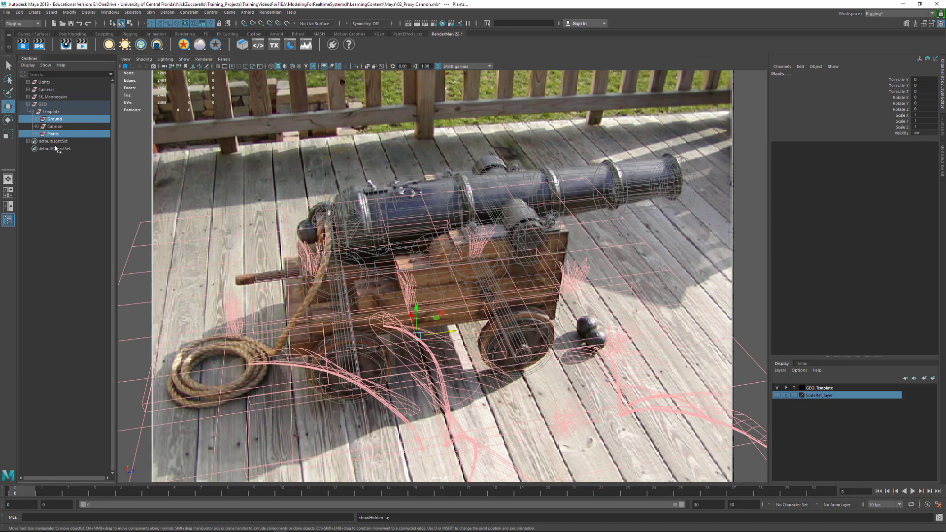
key("ctrl+h")
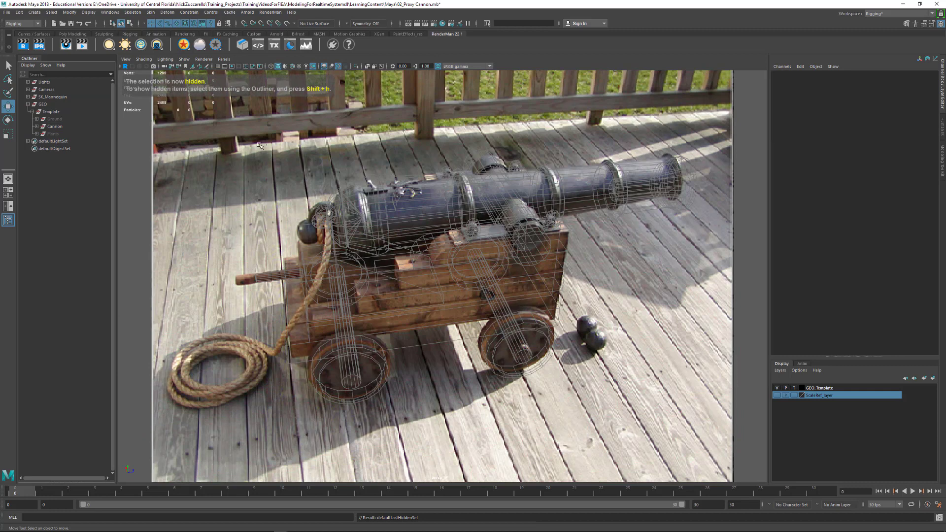
Select the hidden Ground and Plants objects and look through the Display > Hide/Show commands
left_click(50, 120)
left_click(52, 133, "ctrl")
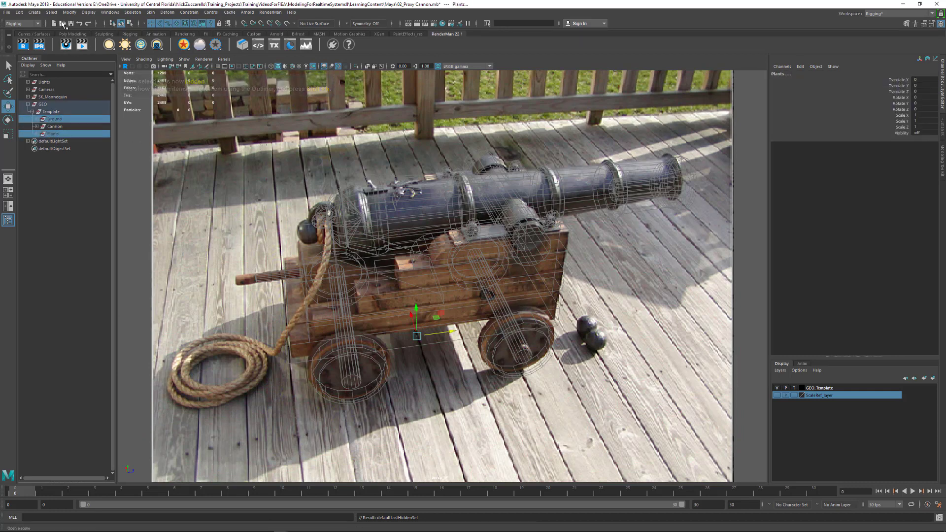
left_click(88, 13)
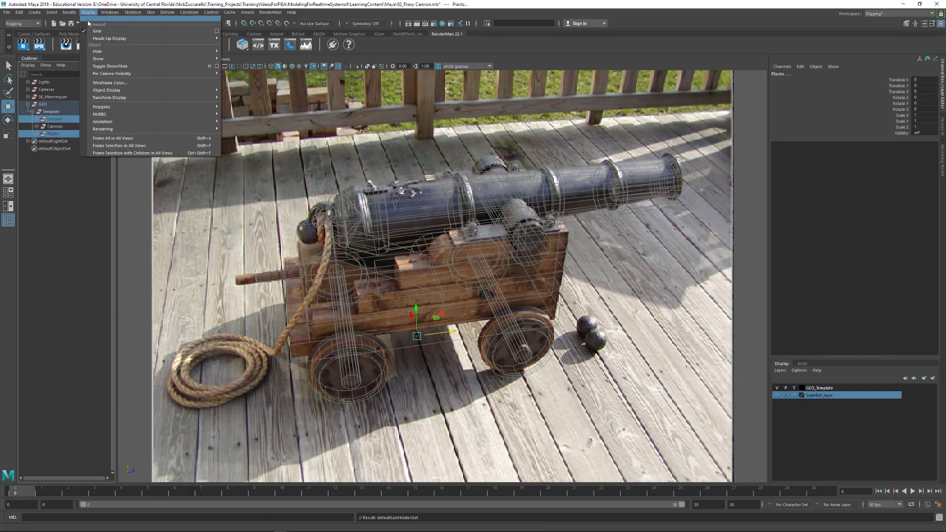
mouse_move(105, 51)
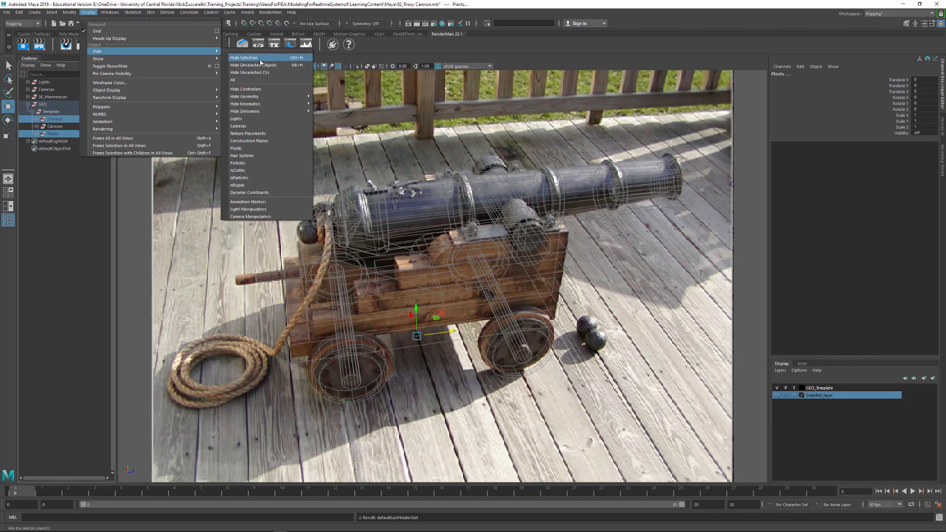
mouse_move(146, 58)
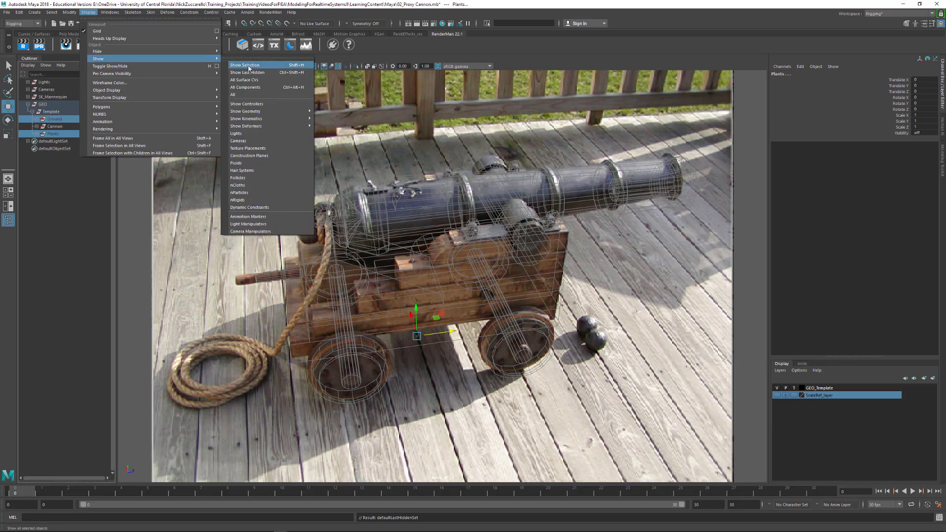
Clear the selection and choose Modeling from the status-line menu-set dropdown
left_click(62, 210)
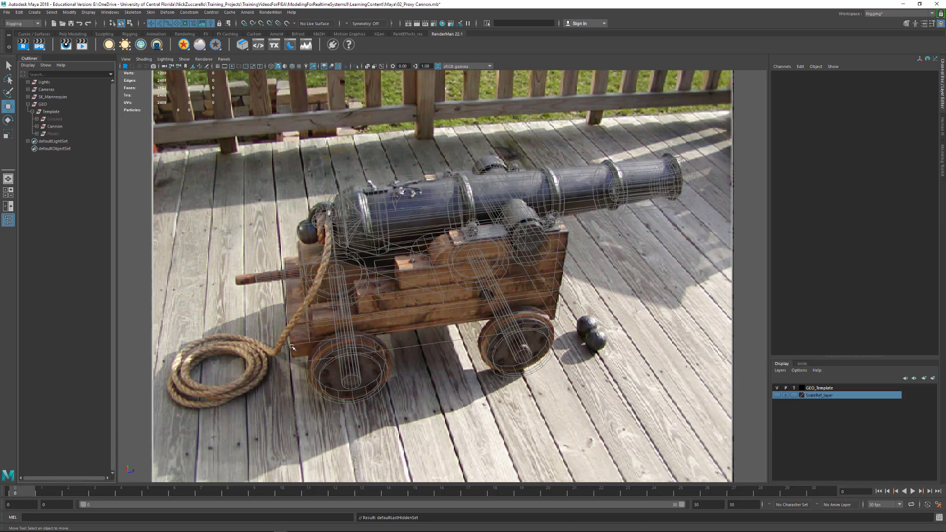
left_click(28, 24)
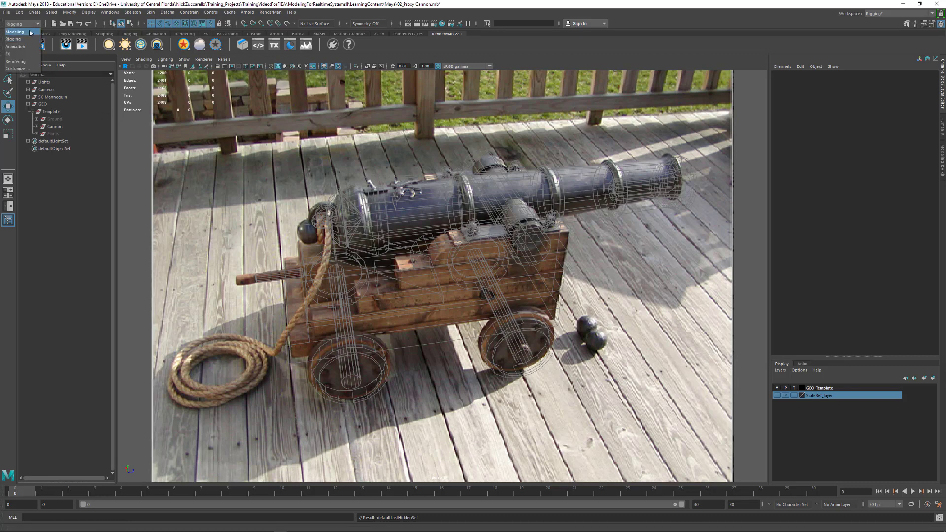
left_click(30, 32)
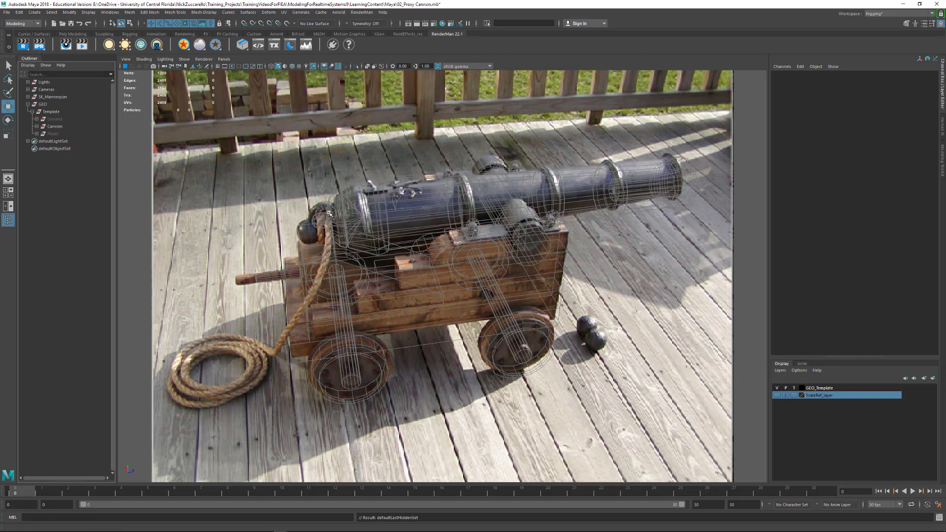